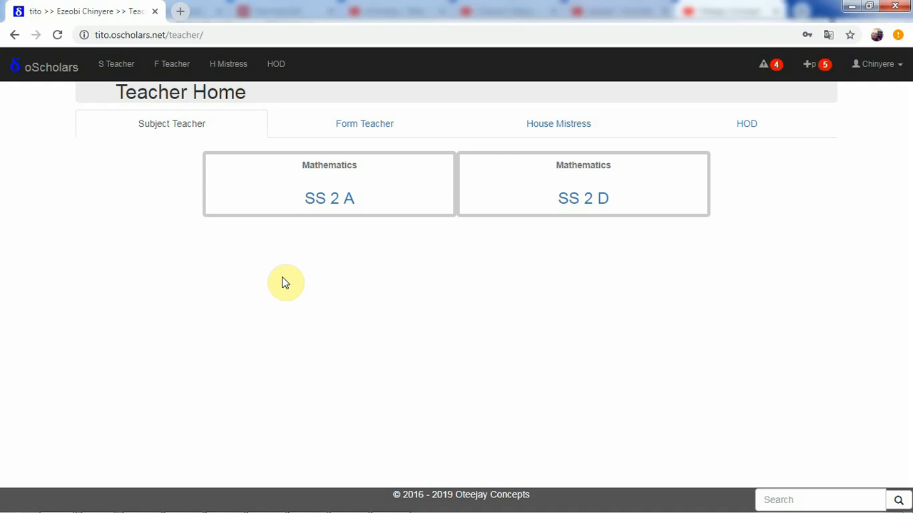
Open the assignment records of the SS 2 A Mathematics class
left_click(345, 199)
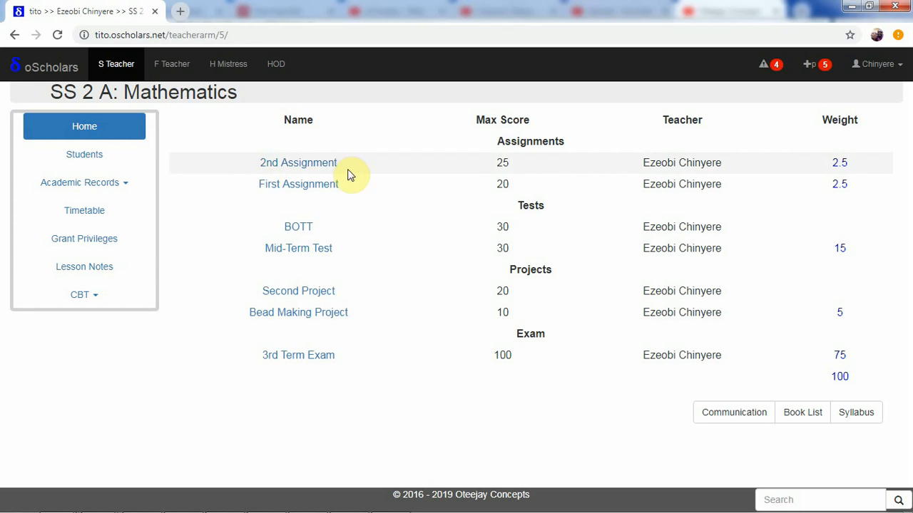
left_click(90, 185)
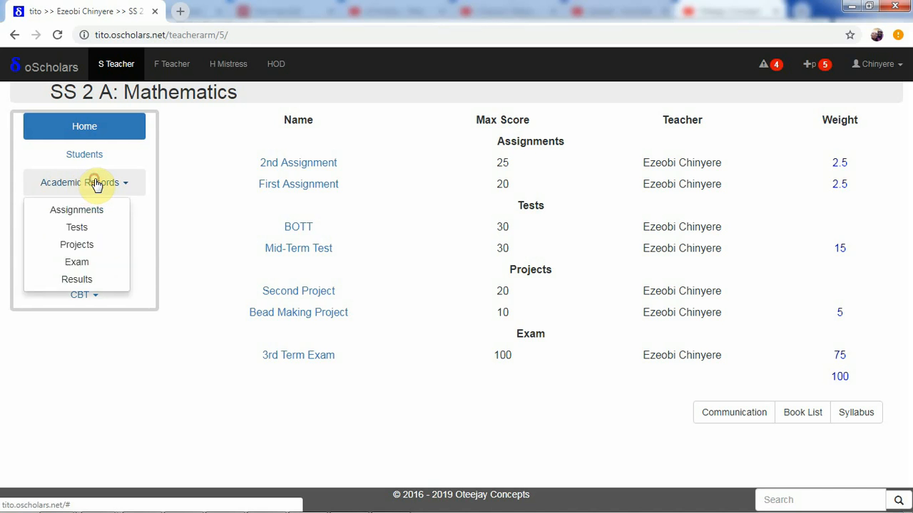
left_click(83, 216)
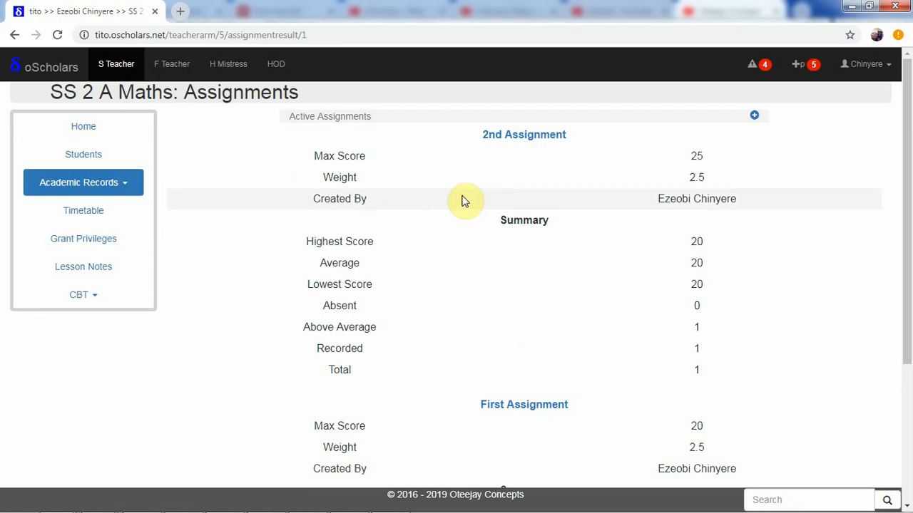
Examine the details and score summaries of the 2nd Assignment and the First Assignment
left_click_drag(904, 228, 905, 155)
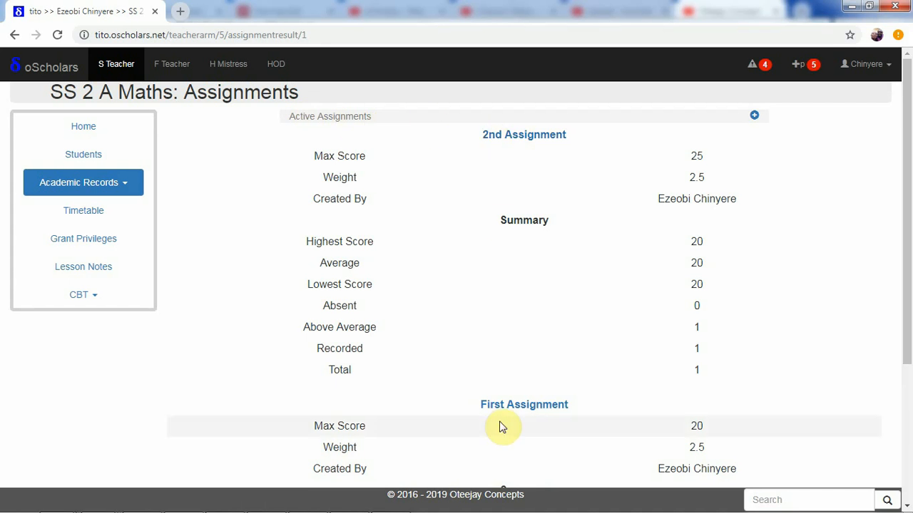
left_click_drag(907, 243, 897, 208)
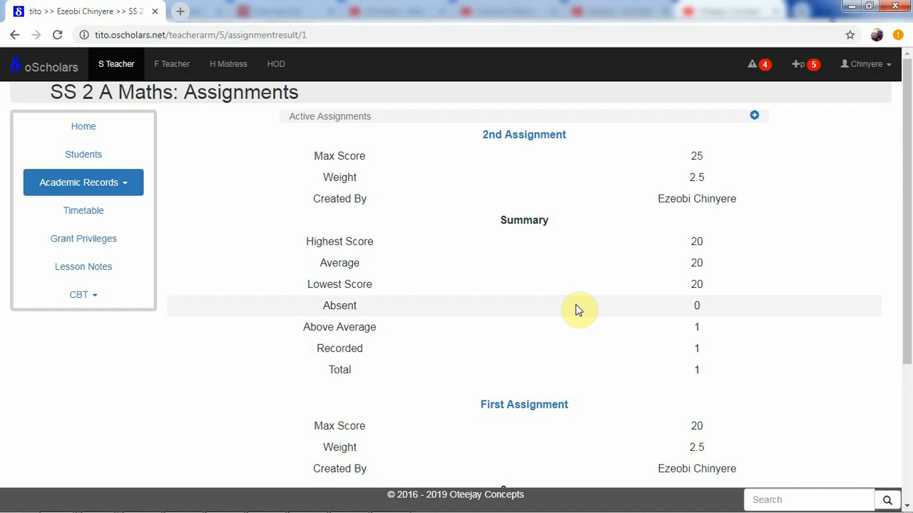
scroll(909, 262, "down", 1)
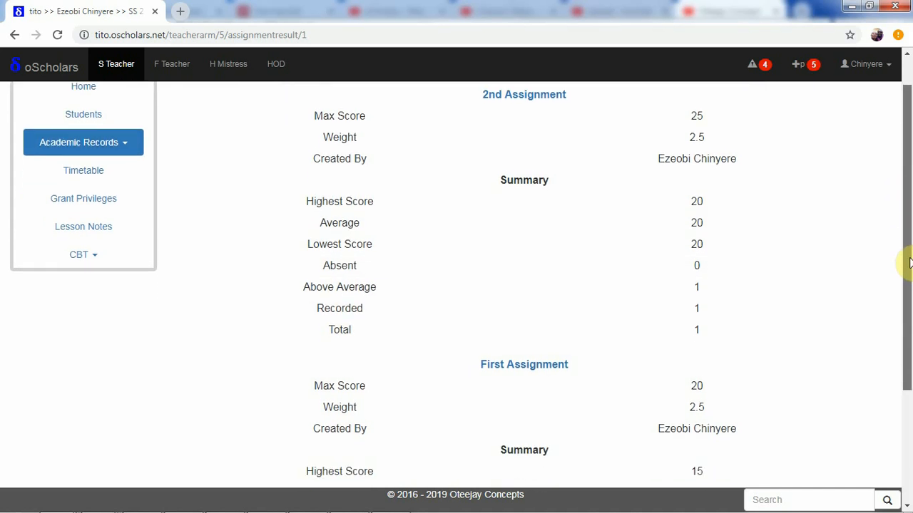
scroll(908, 264, "up", 1)
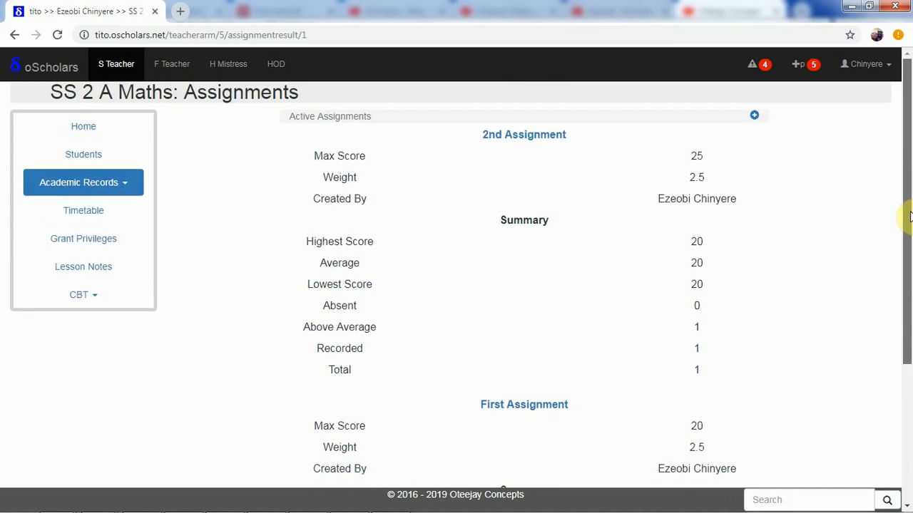
scroll(909, 265, "down", 4)
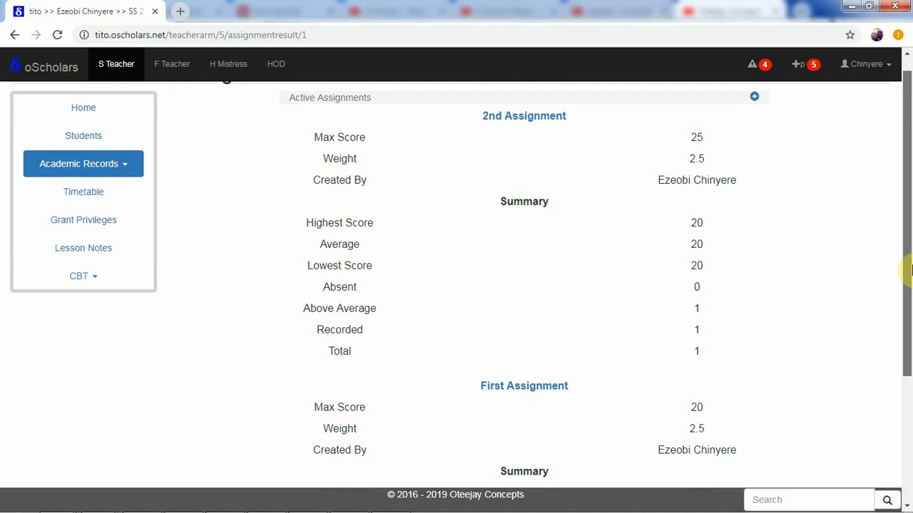
scroll(908, 263, "up", 4)
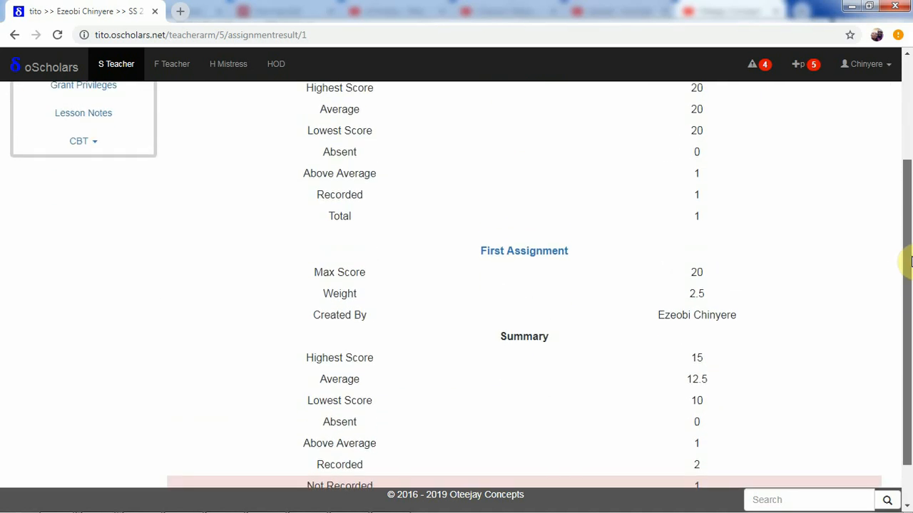
scroll(909, 265, "up", 1)
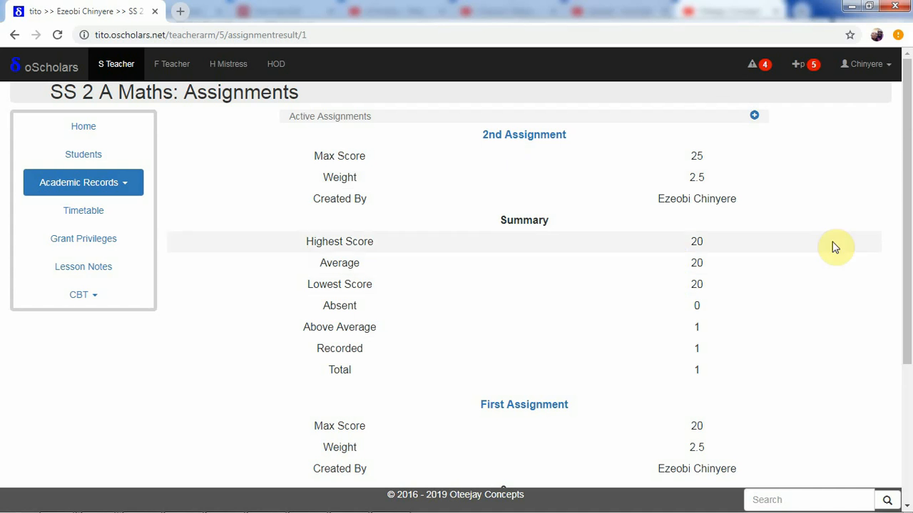
scroll(904, 321, "down", 1)
scroll(904, 321, "down", 2)
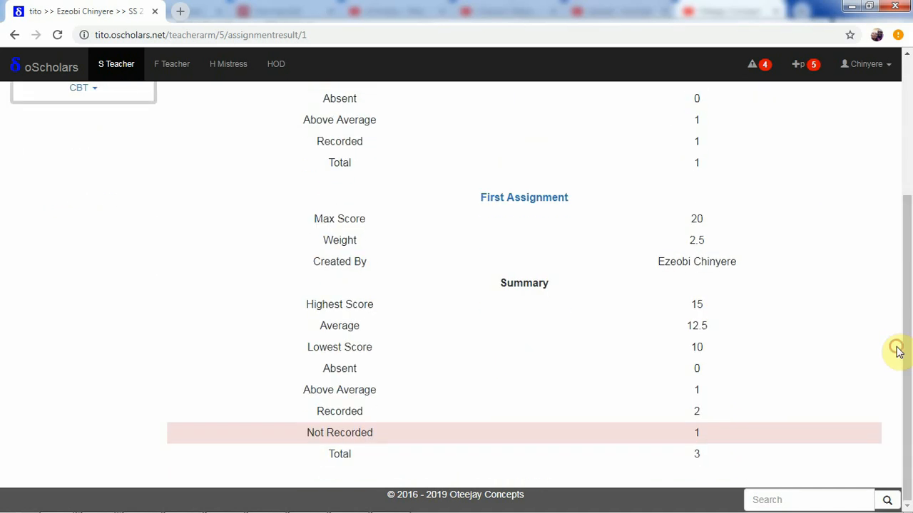
left_click(534, 199)
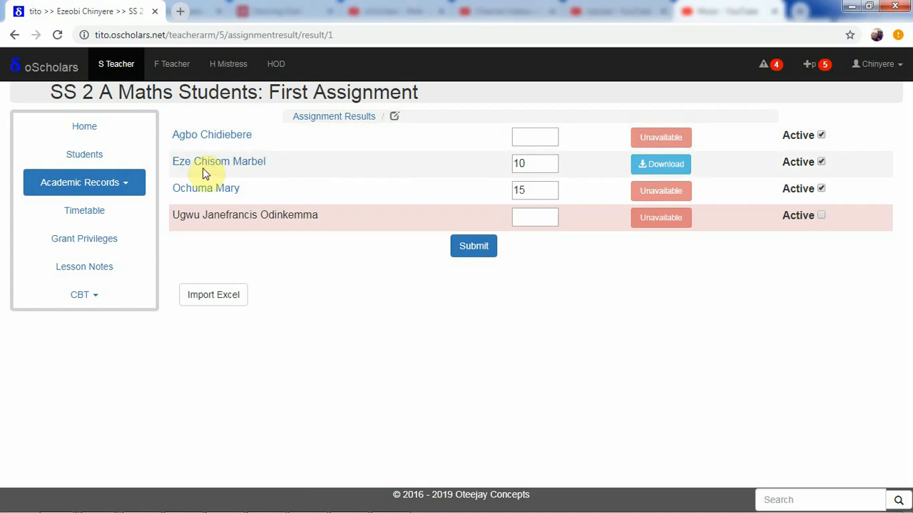
right_click(667, 170)
left_click(686, 177)
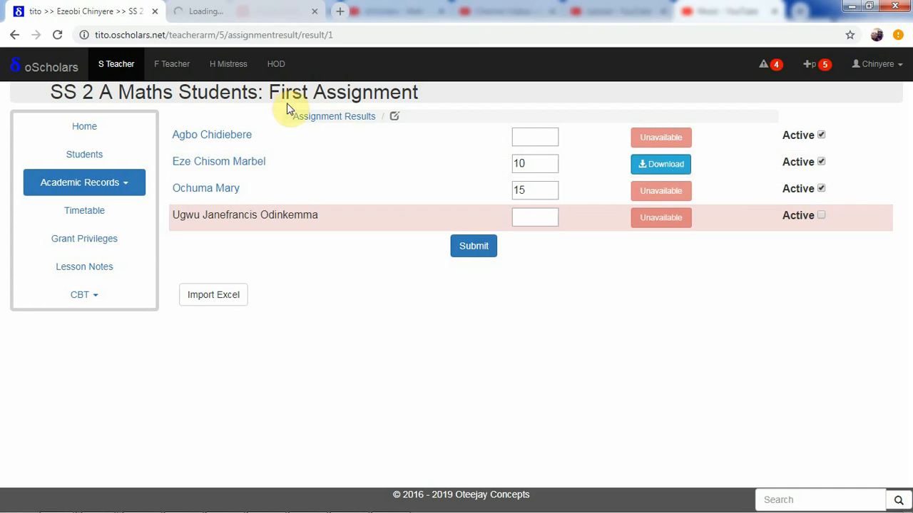
left_click(654, 164)
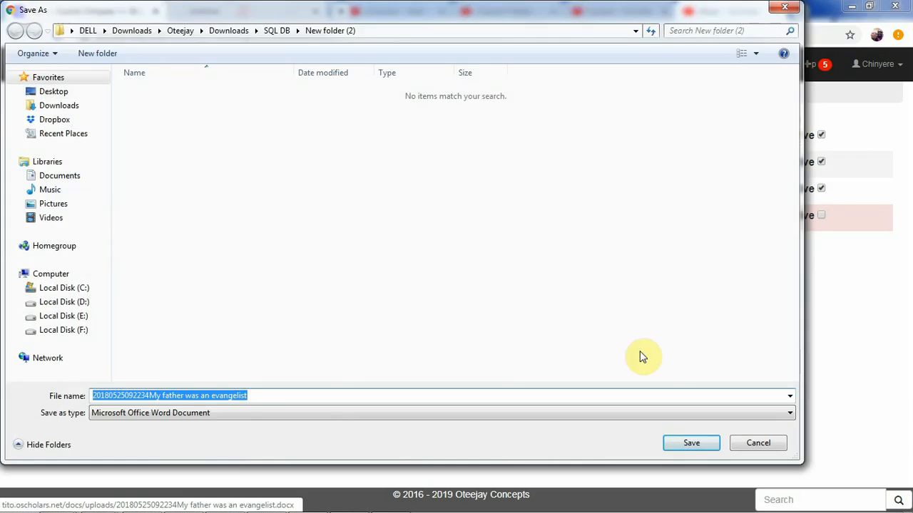
left_click(691, 444)
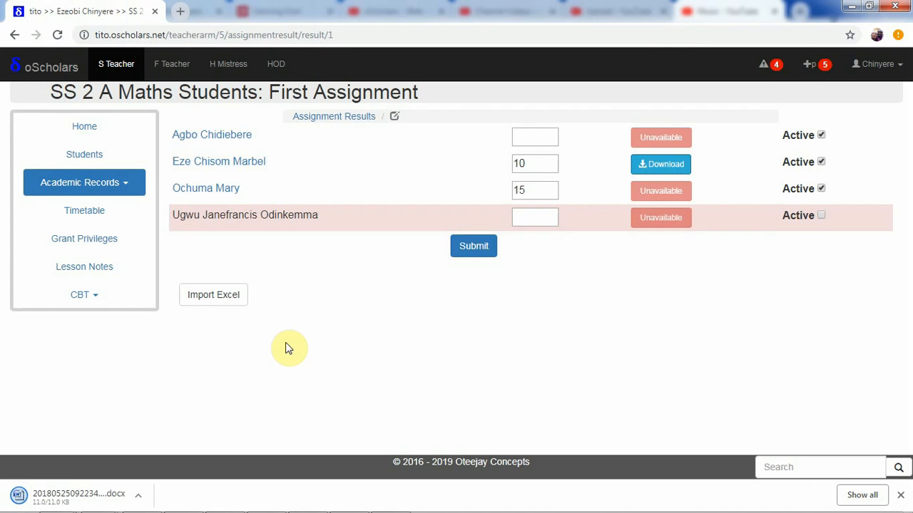
left_click(140, 499)
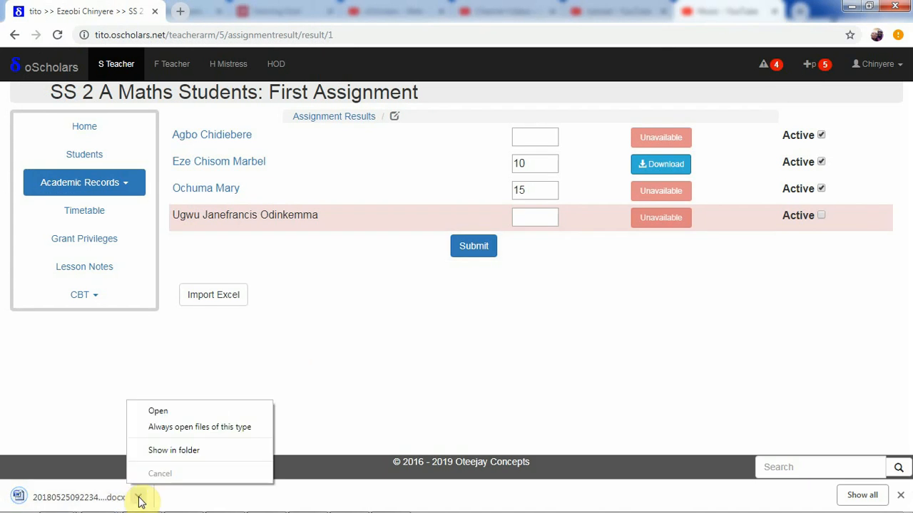
left_click(387, 378)
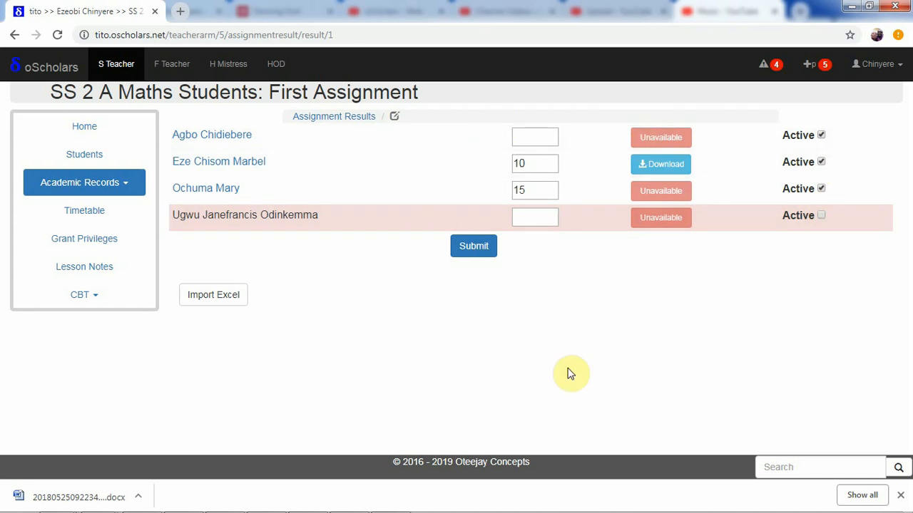
left_click(904, 500)
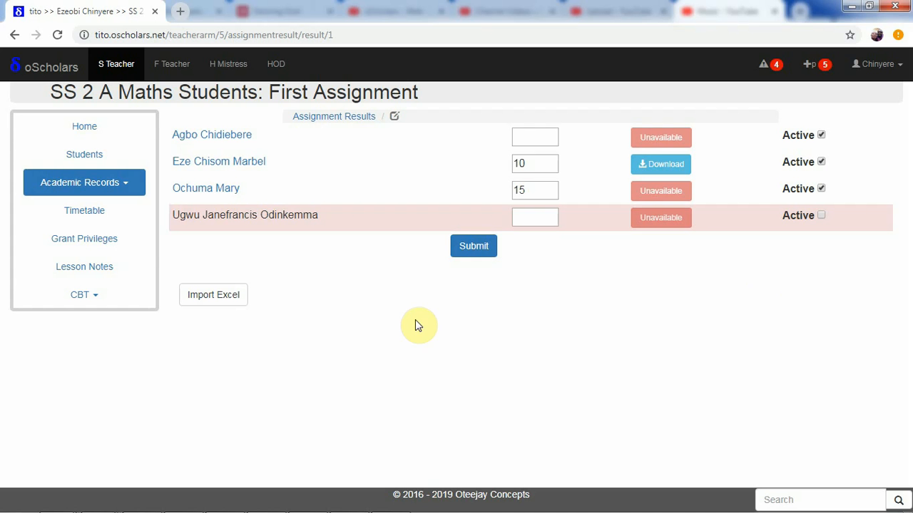
Download the Excel format for importing assignment results and save it as 20190109_120716_excel_format_assignment_results in New folder (2)
left_click(218, 299)
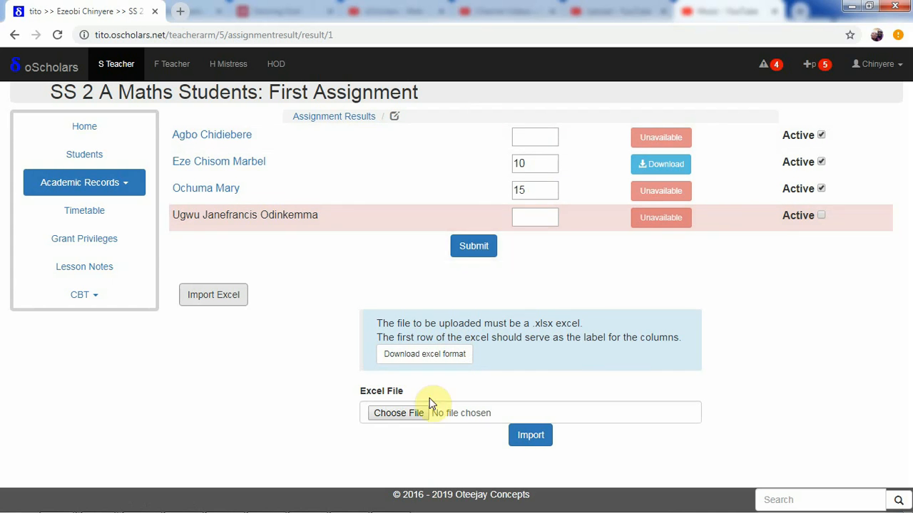
left_click(410, 360)
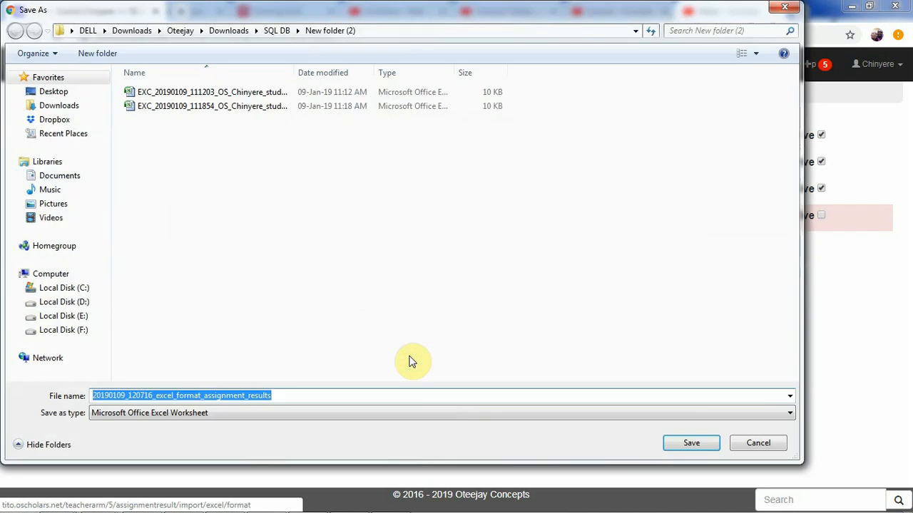
left_click(691, 444)
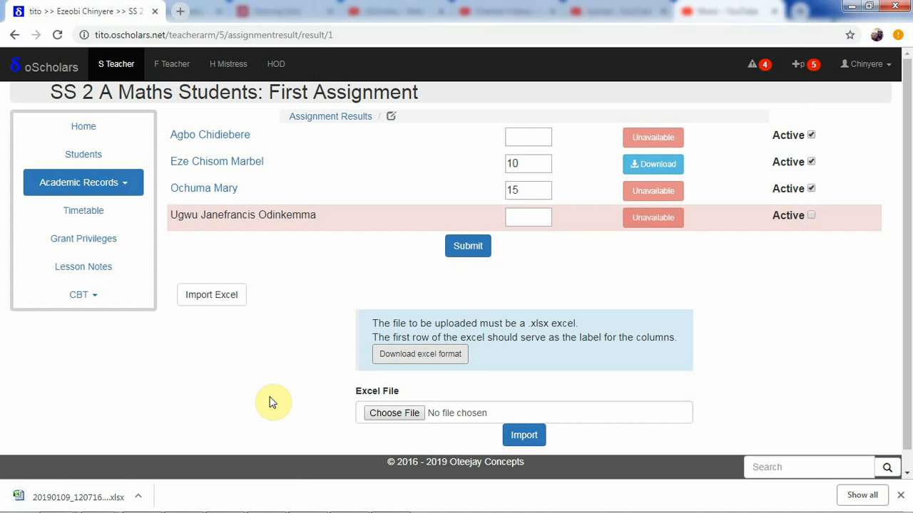
Show the downloaded Excel format in its folder and examine its registration number and score columns in the preview
left_click(139, 499)
left_click(194, 450)
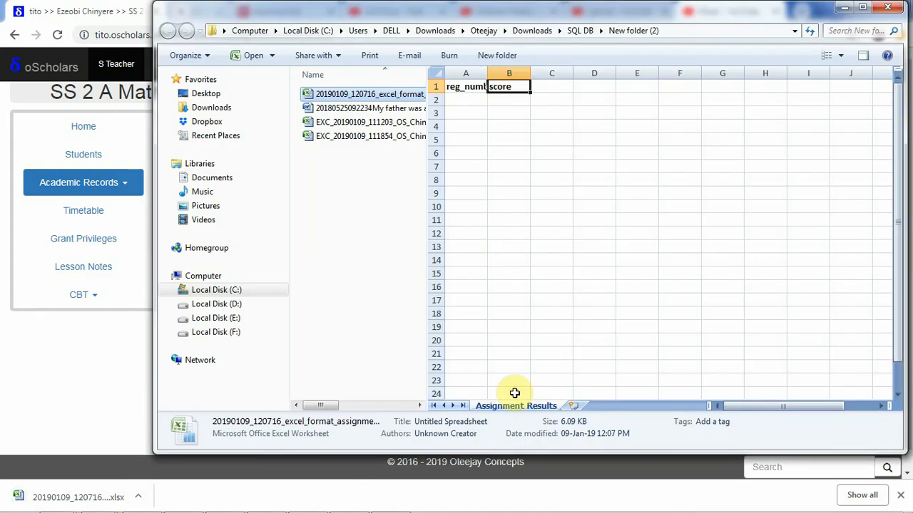
left_click(463, 110)
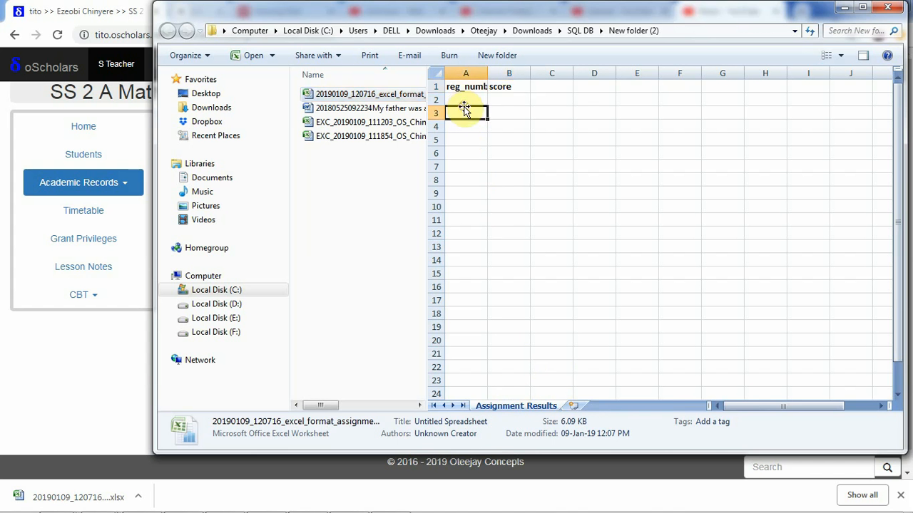
left_click(464, 100)
left_click(508, 88)
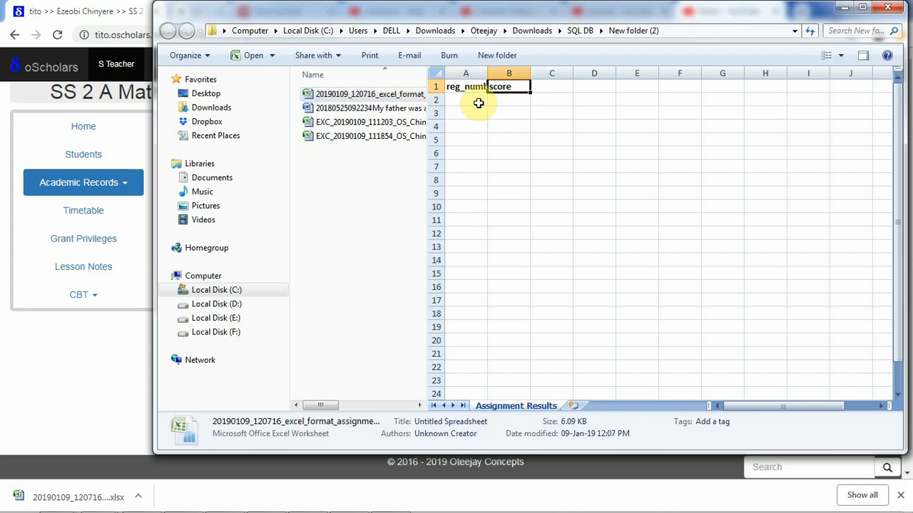
left_click(482, 101)
left_click(495, 106)
left_click(469, 114)
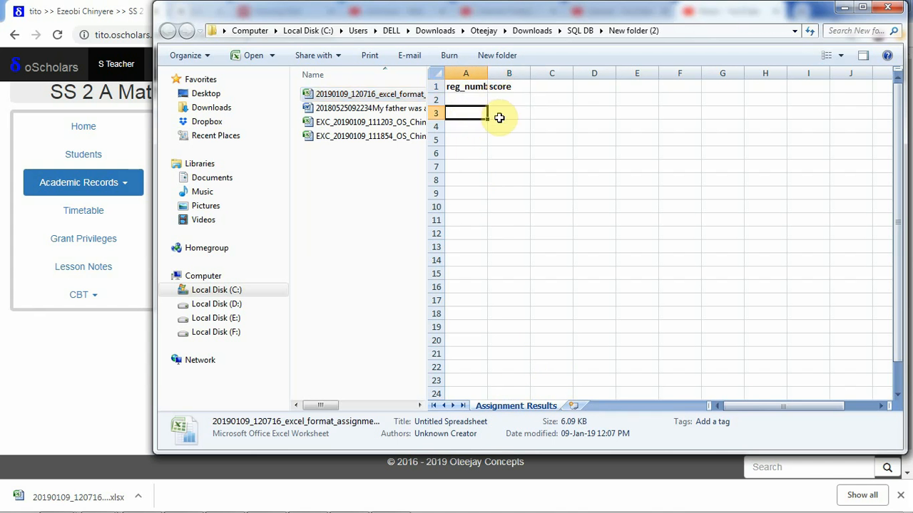
left_click(500, 118)
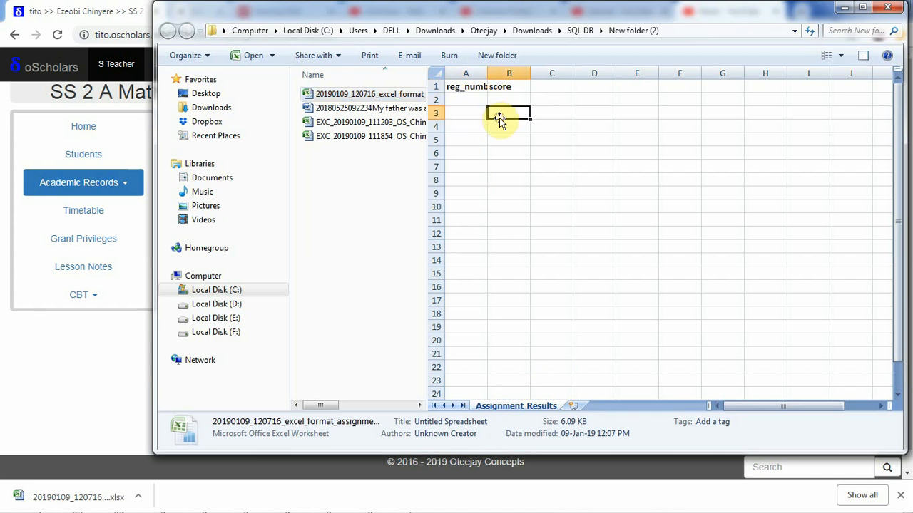
left_click(845, 12)
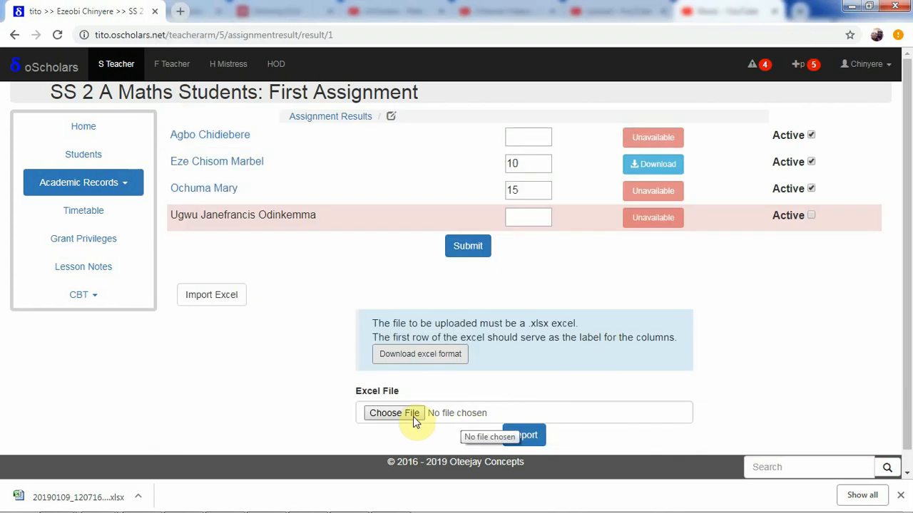
Choose 20190109_120716_excel_format_assignment_results.xlsx from New folder (2) as the Excel file for the results import
left_click(412, 421)
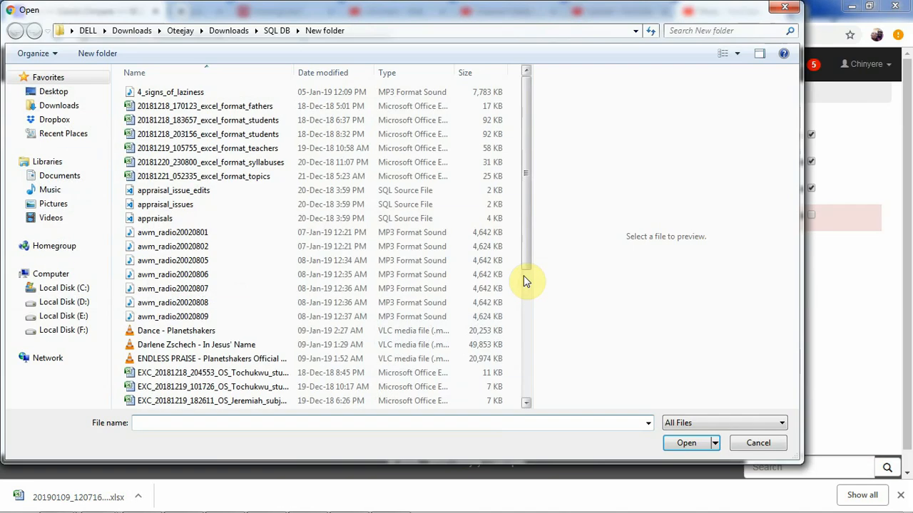
left_click_drag(525, 135, 513, 346)
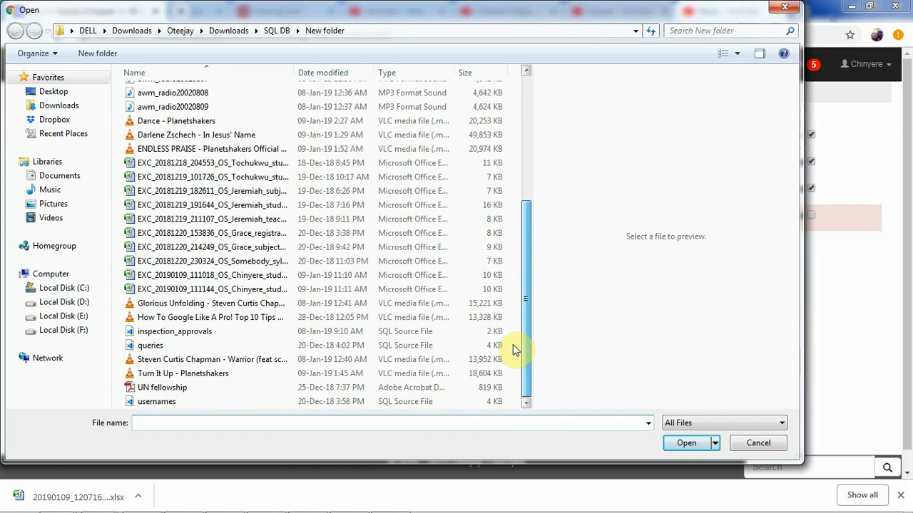
left_click_drag(520, 219, 509, 106)
left_click(296, 30)
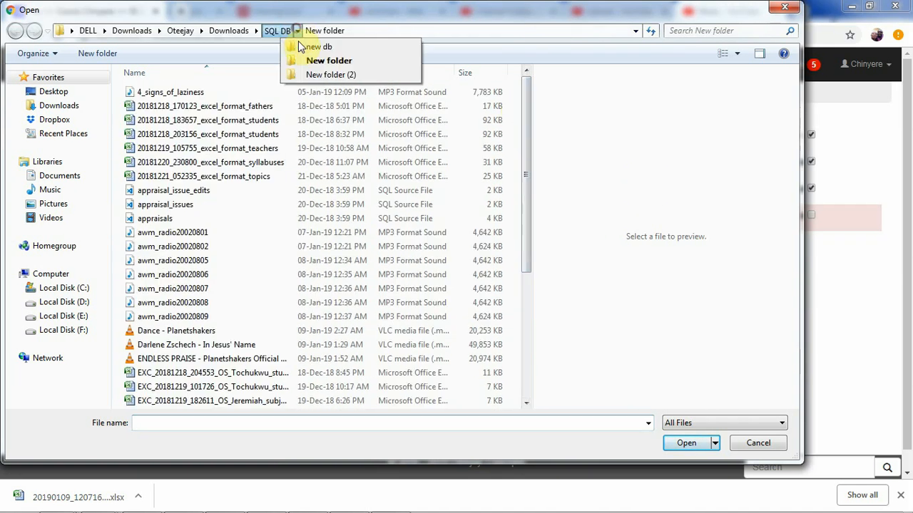
left_click(300, 77)
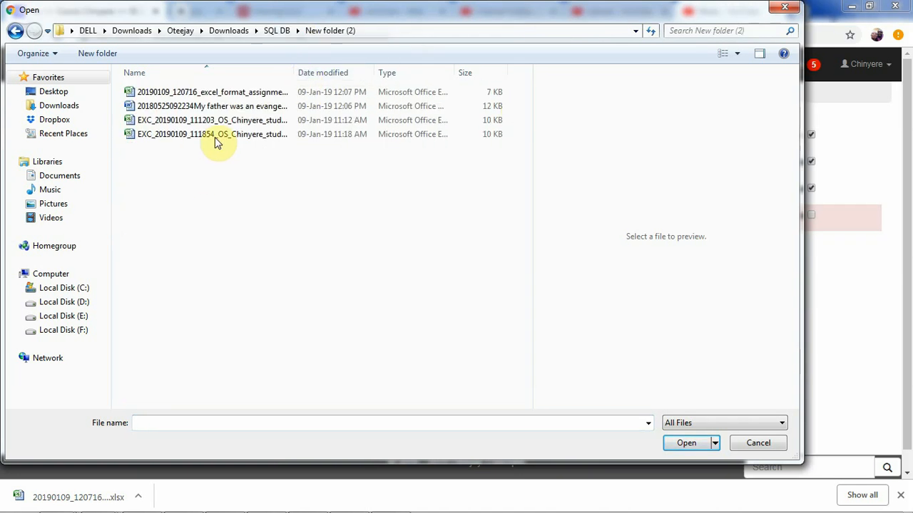
left_click(234, 138)
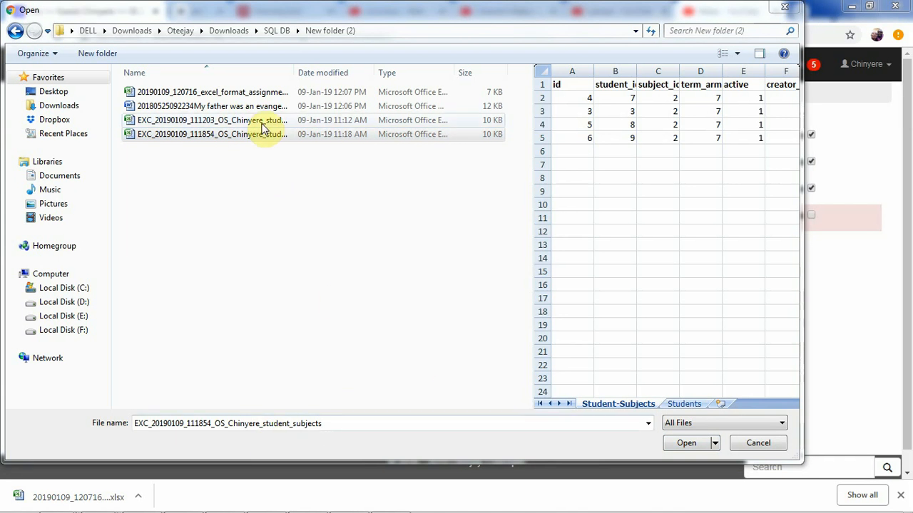
left_click(244, 92)
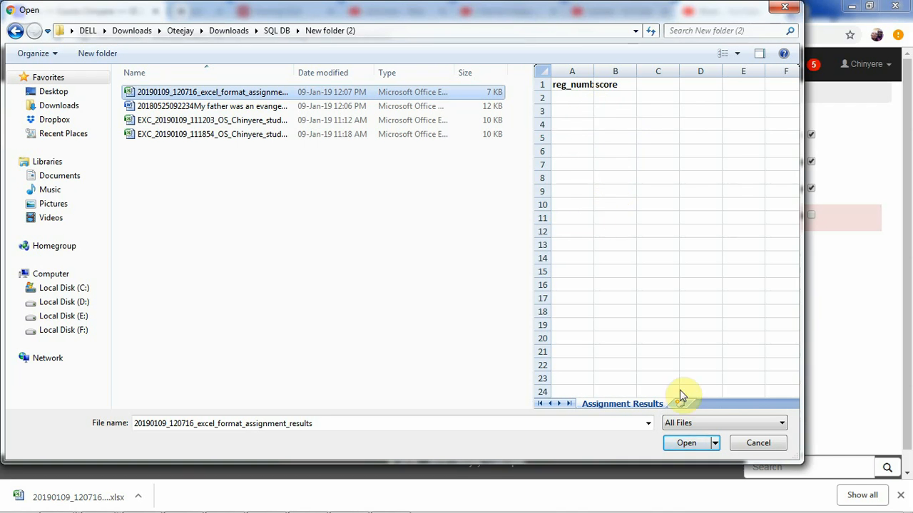
left_click(685, 442)
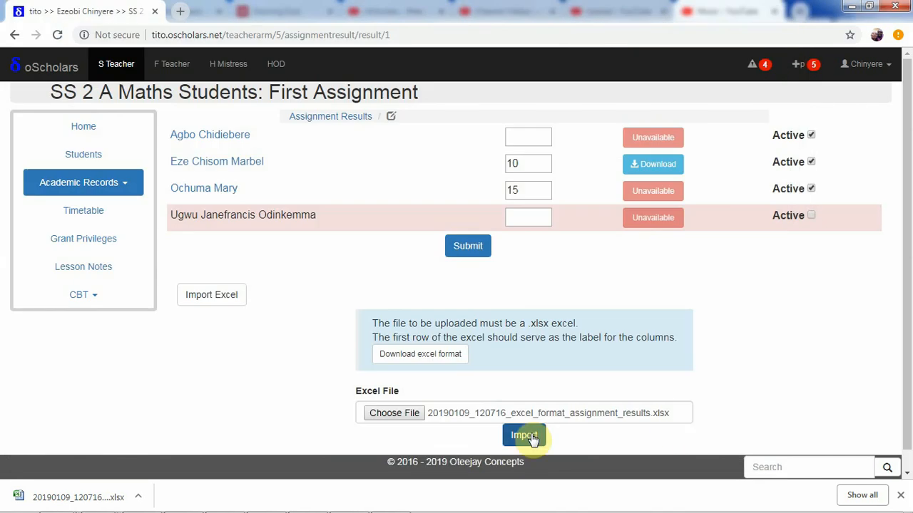
left_click(902, 495)
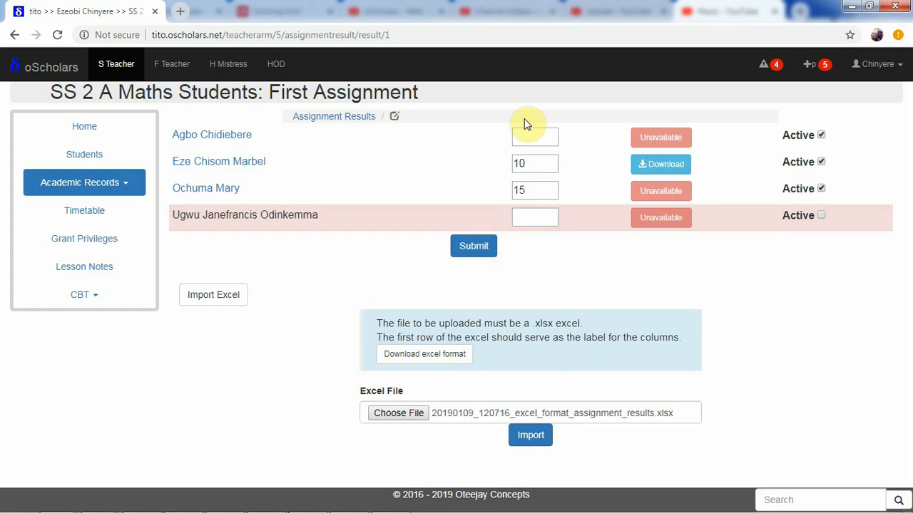
Close the Excel import form, enter a score of 5 for the first listed student, and submit the First Assignment results
left_click(528, 218)
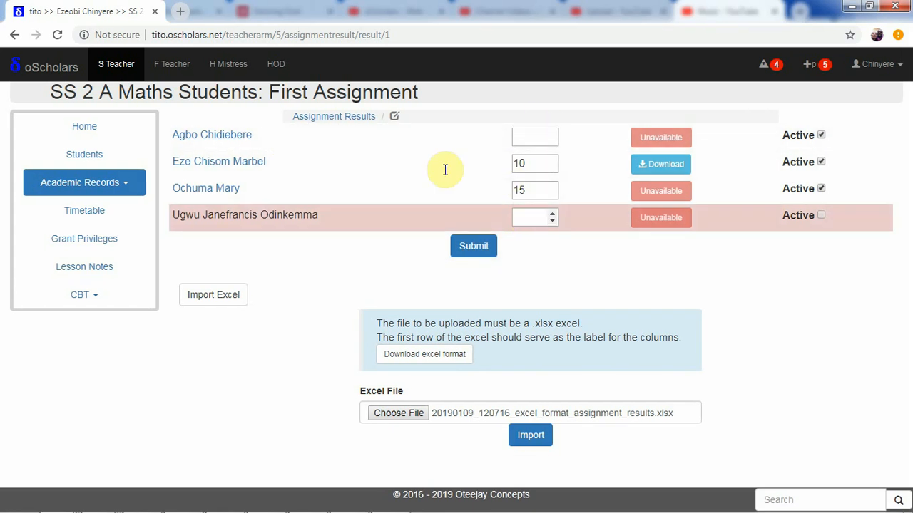
left_click(235, 303)
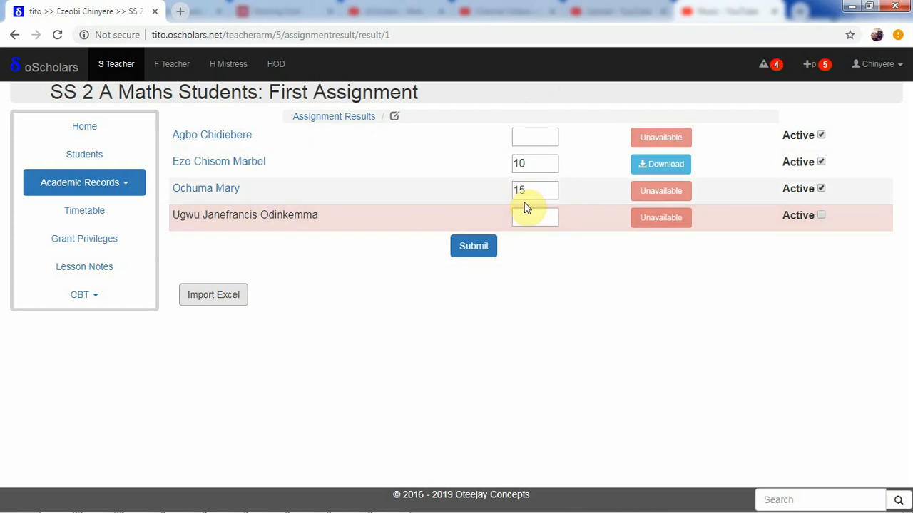
left_click(528, 134)
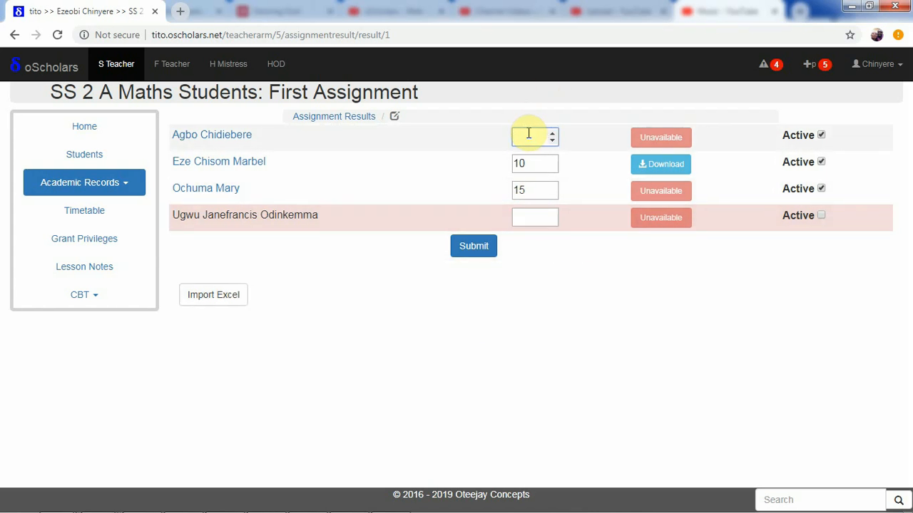
left_click(467, 253)
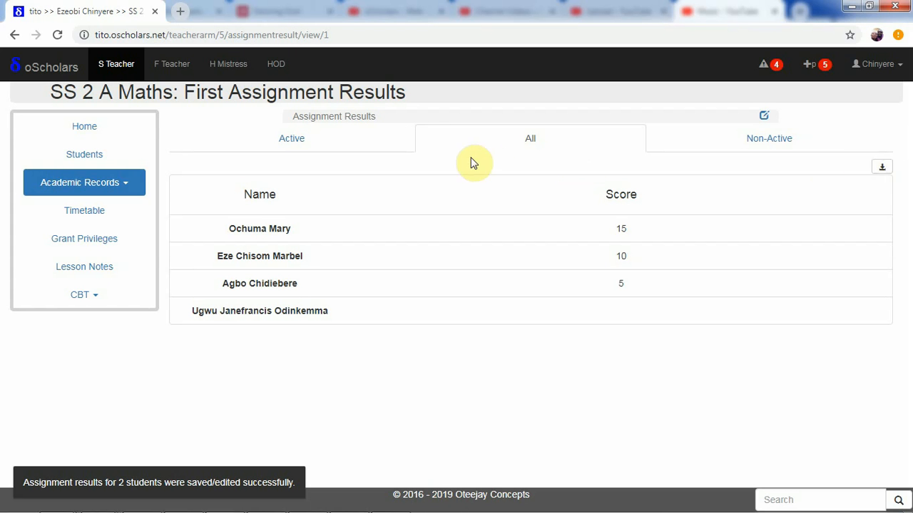
Export the First Assignment results as an Excel worksheet to New folder (2) and show the saved file in its folder
left_click(879, 168)
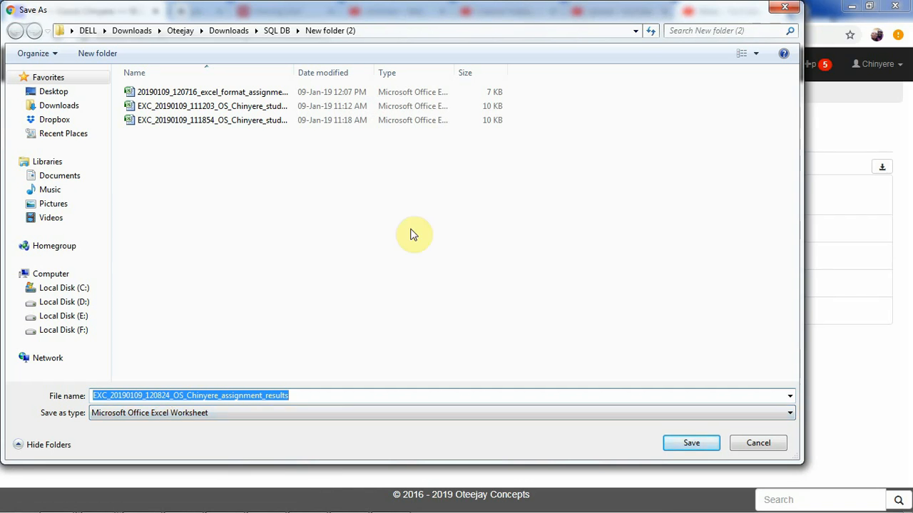
left_click(702, 440)
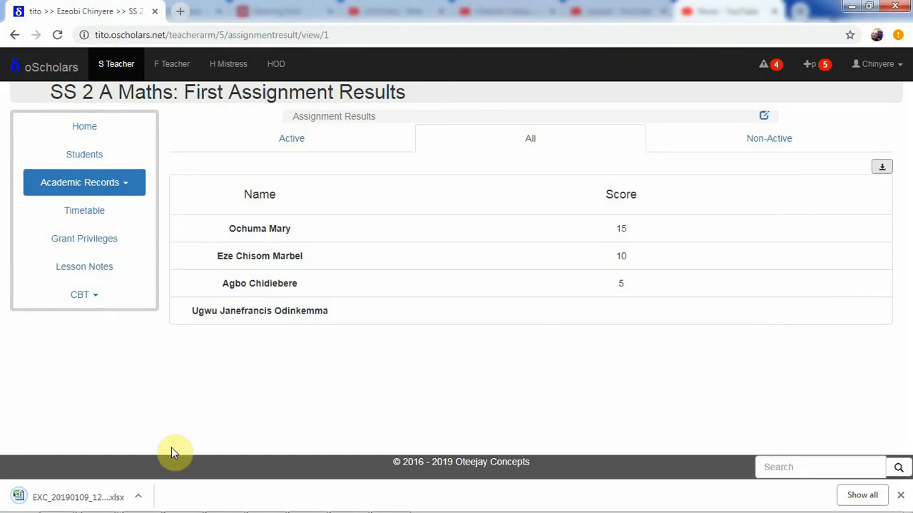
left_click(141, 496)
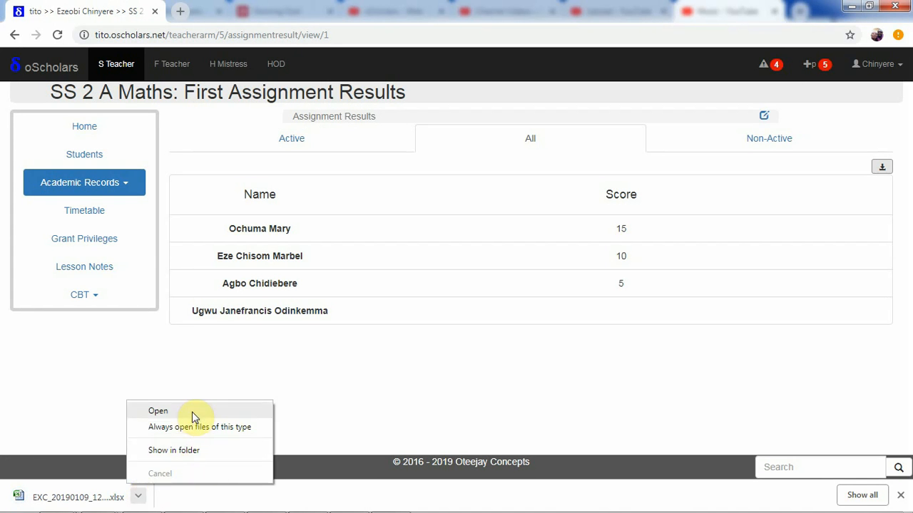
left_click(182, 451)
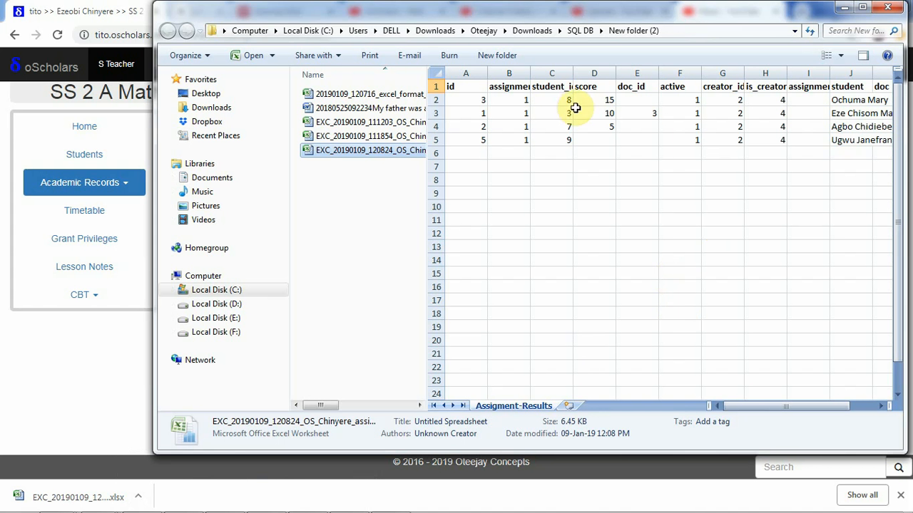
Examine each student's name and score in the exported results preview, and dismiss the folder window and the download notice
left_click(845, 100)
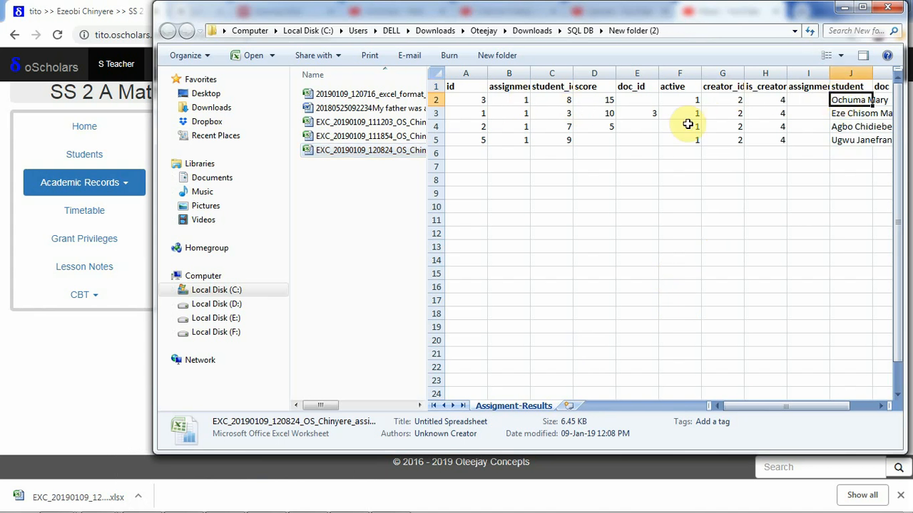
left_click(594, 102)
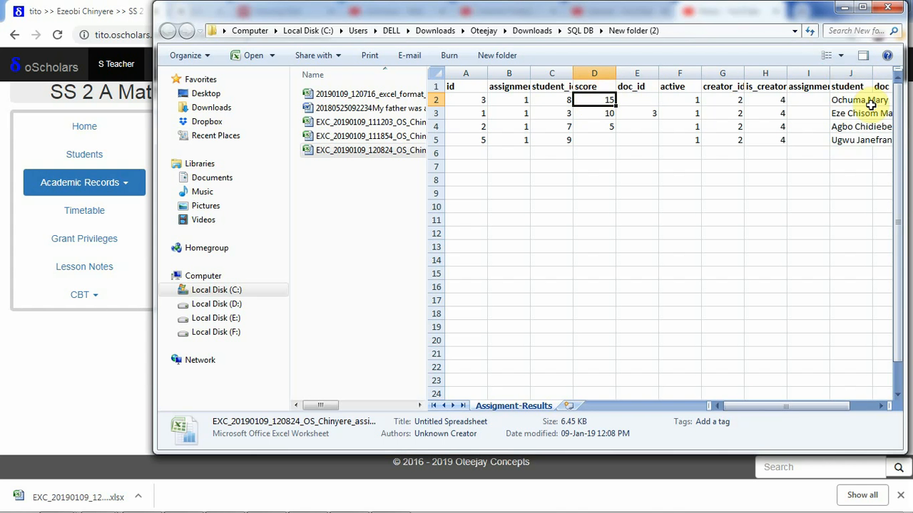
left_click(843, 114)
left_click(603, 116)
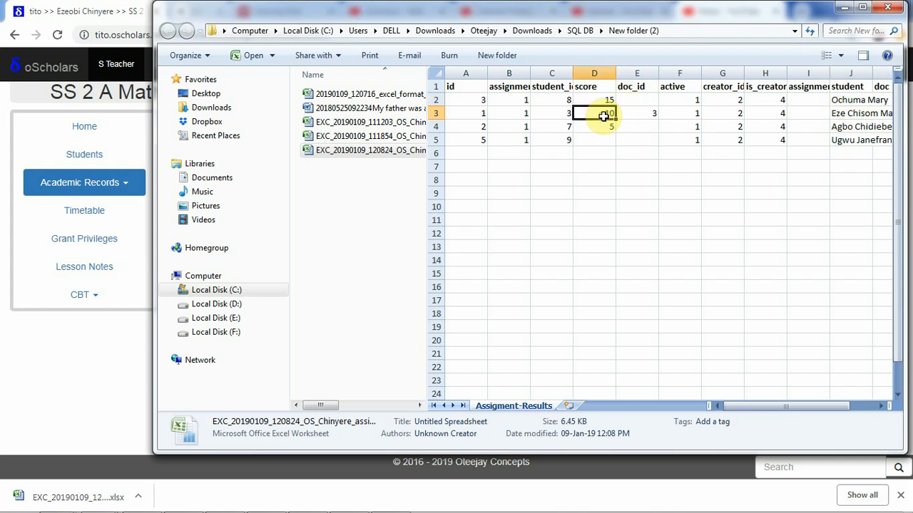
left_click(846, 139)
left_click(838, 126)
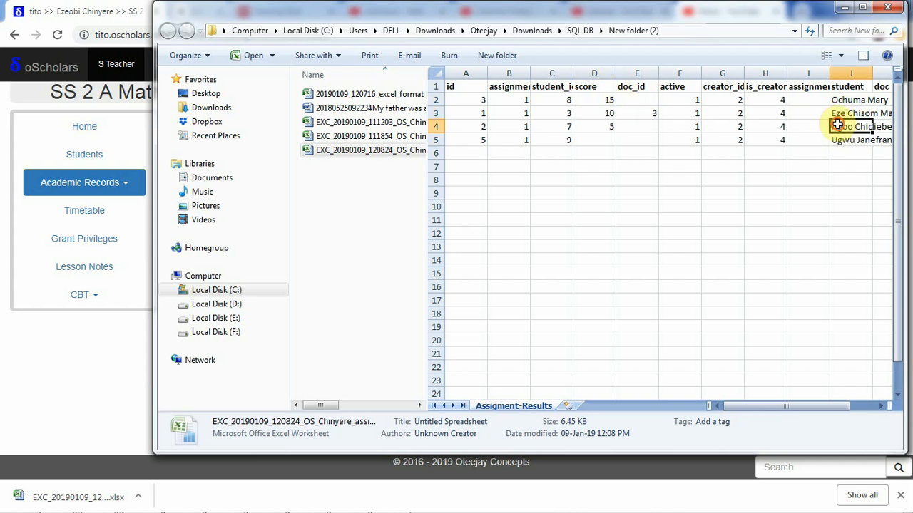
left_click(601, 128)
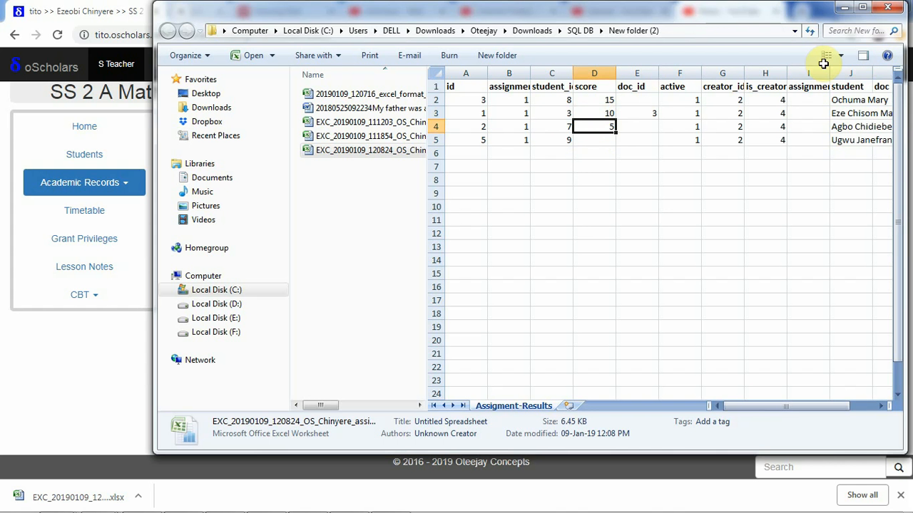
left_click(842, 147)
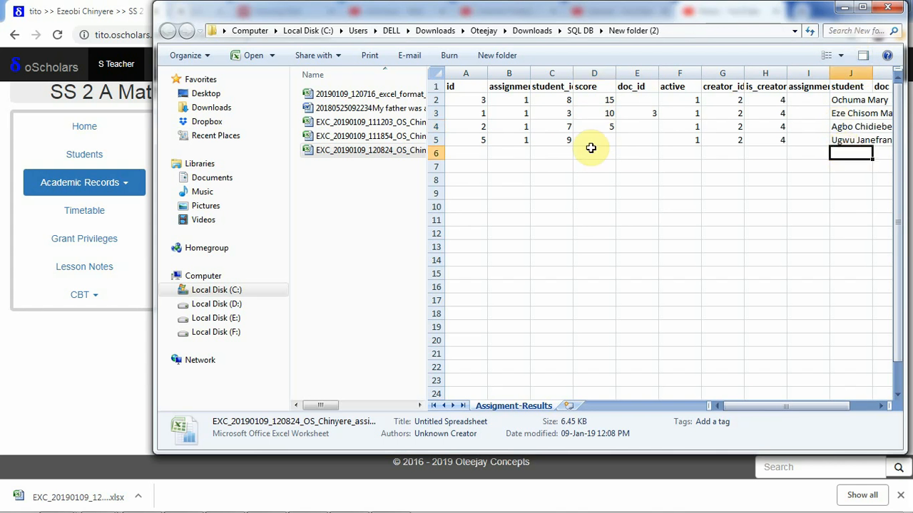
left_click(595, 140)
left_click(843, 8)
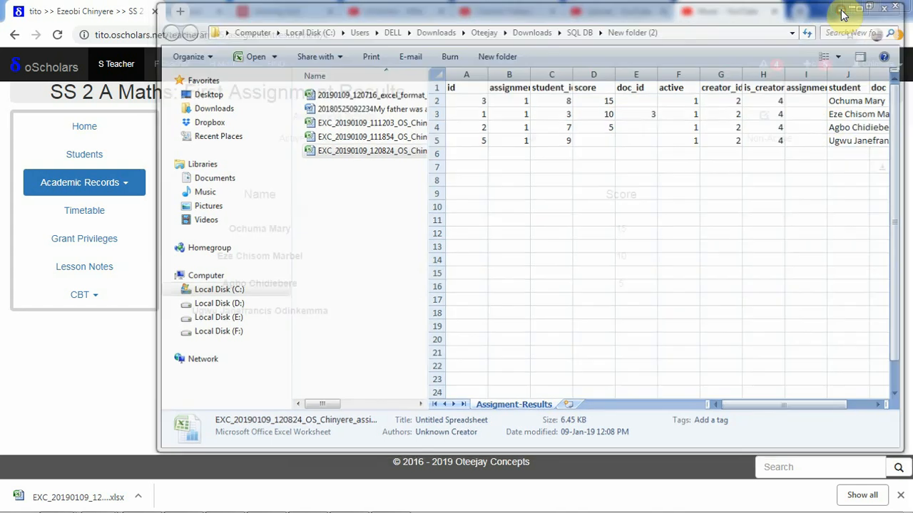
left_click(898, 493)
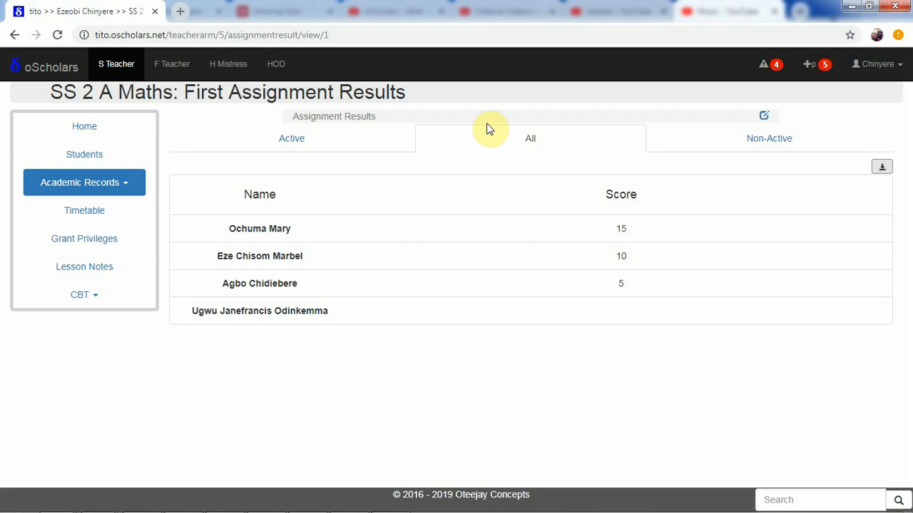
Review the Active and Non-Active results, check the First Assignment score entry page, and return to the active results
left_click(359, 154)
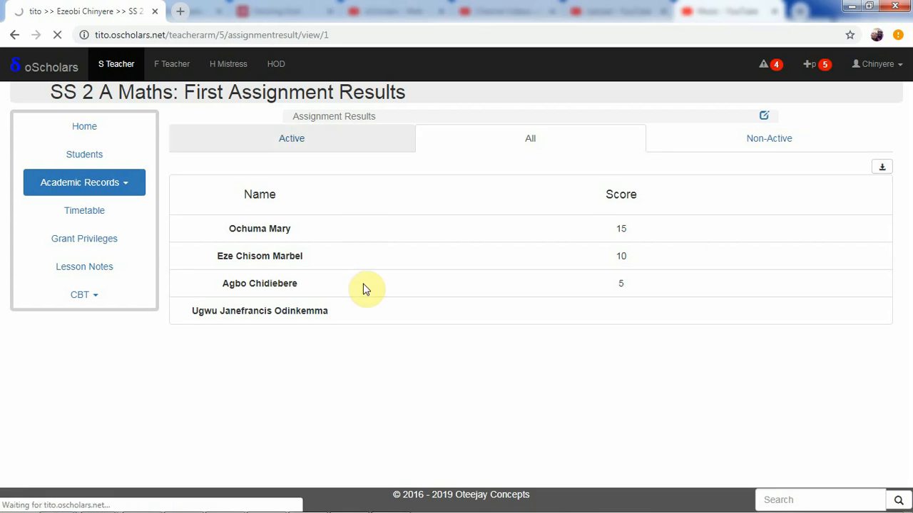
left_click(724, 145)
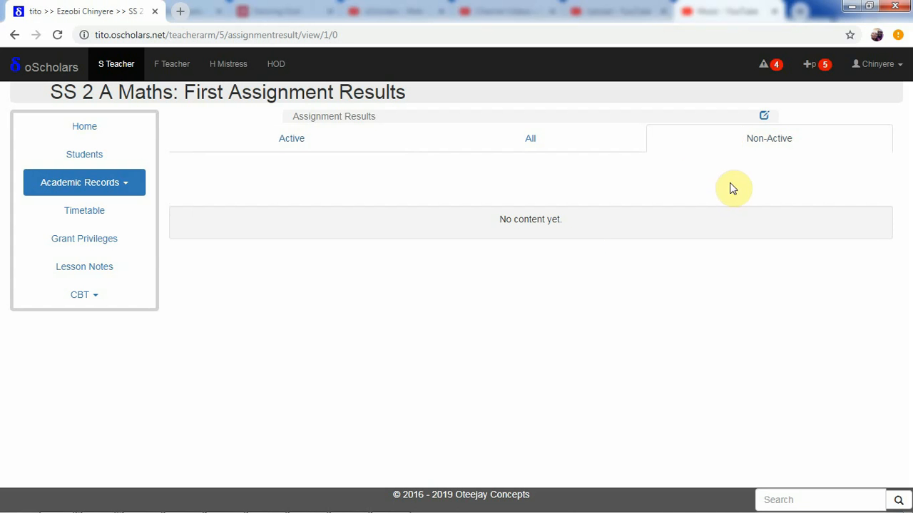
left_click(765, 118)
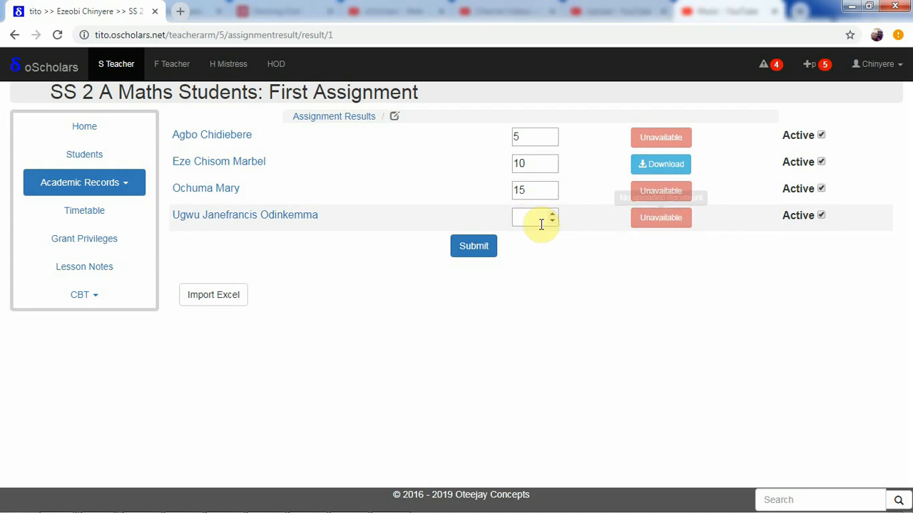
left_click(563, 304)
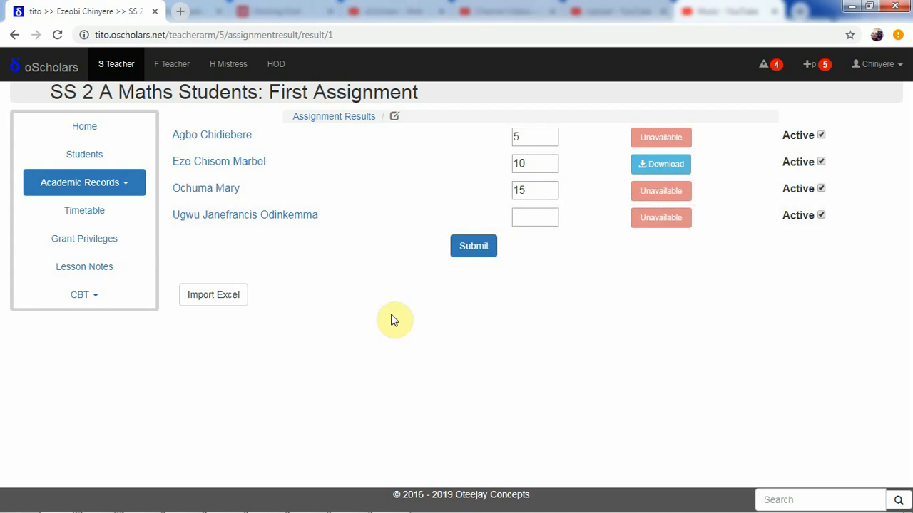
left_click(346, 118)
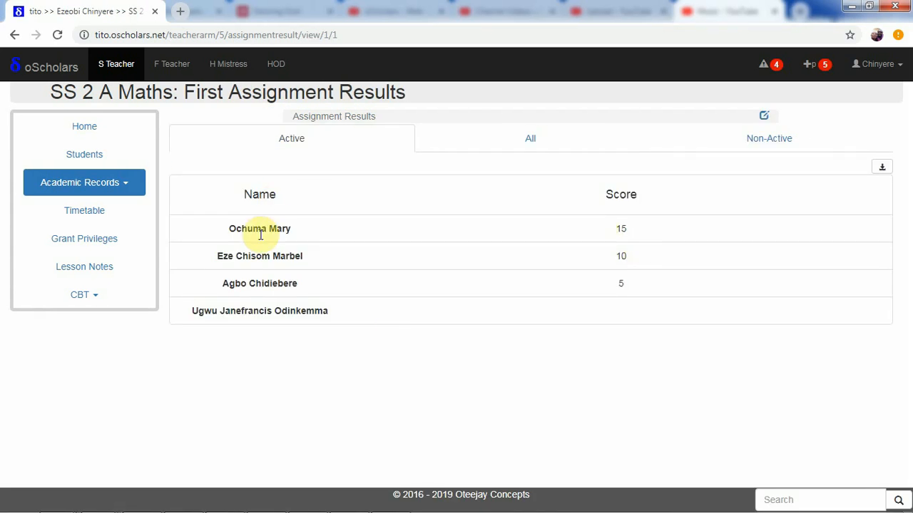
Start a new Maths assignment from the assignments list and name it Another Assignment
left_click(92, 183)
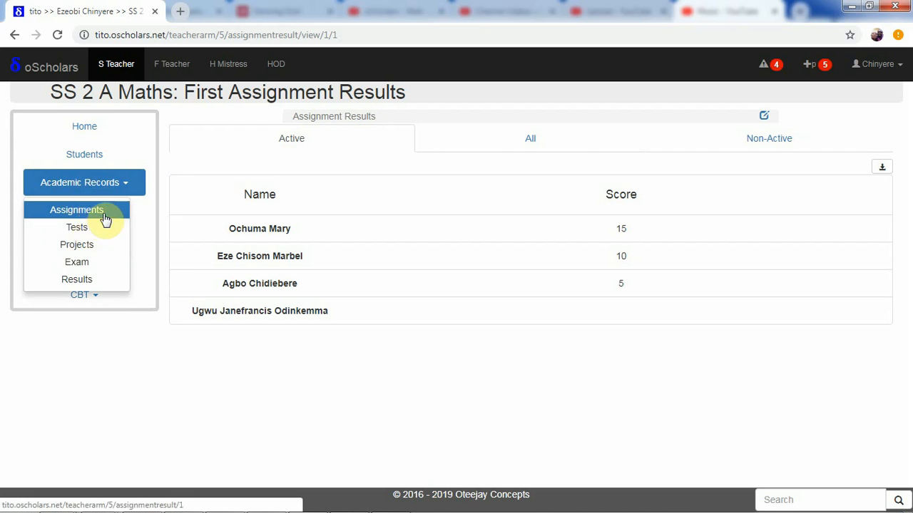
left_click(97, 216)
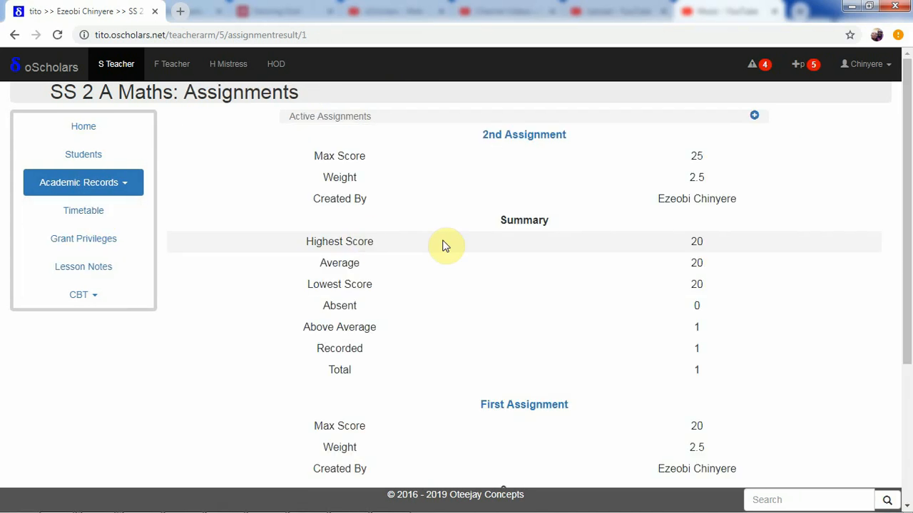
left_click(754, 116)
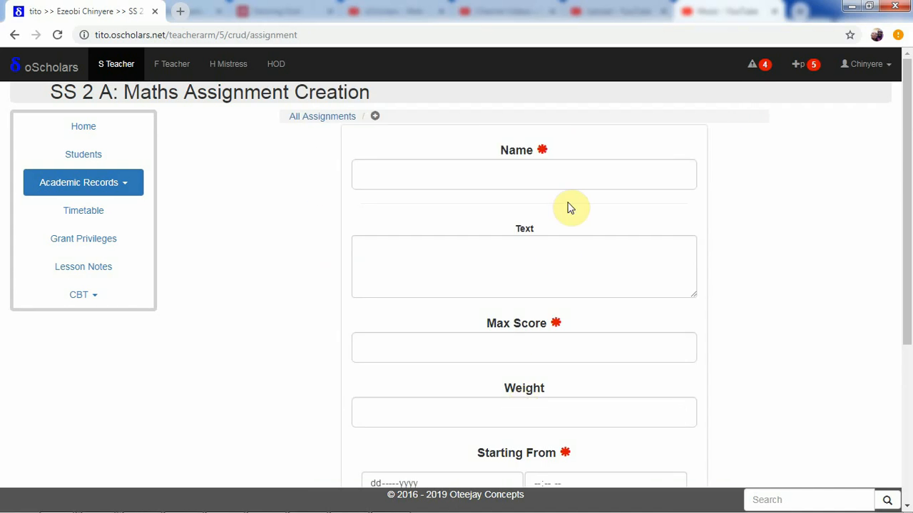
left_click_drag(909, 179, 906, 147)
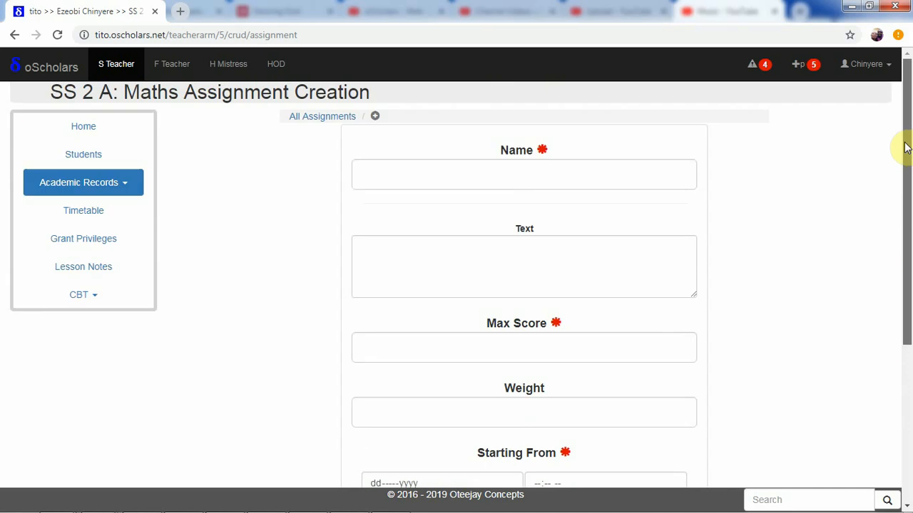
left_click(552, 180)
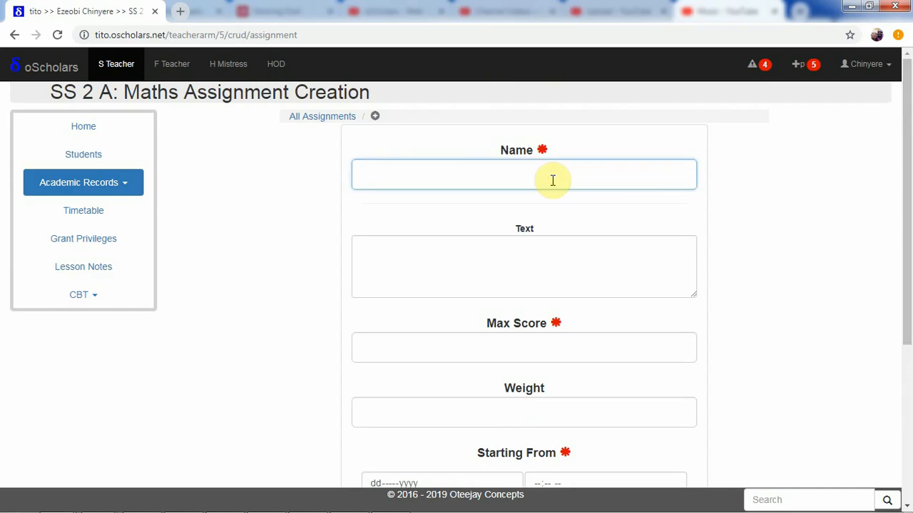
type("Any")
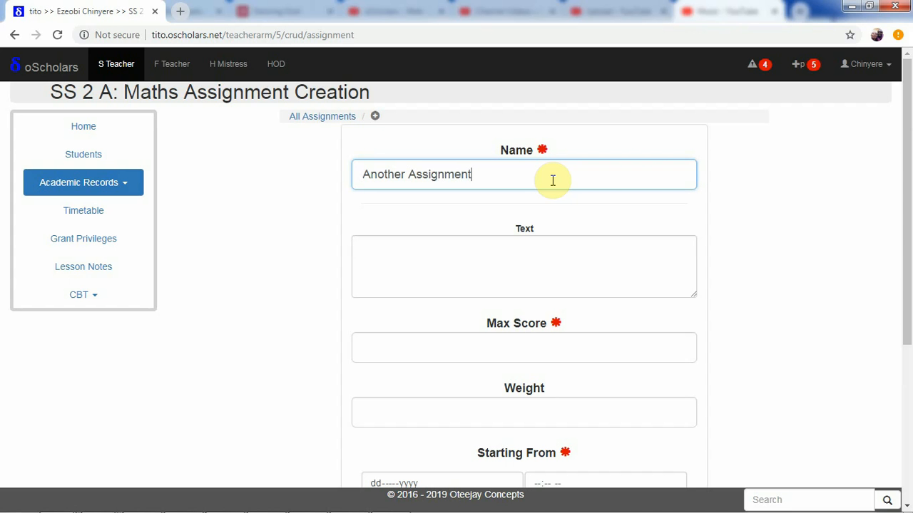
Set the new assignment's max score to 40 and its weight to 4
left_click(474, 353)
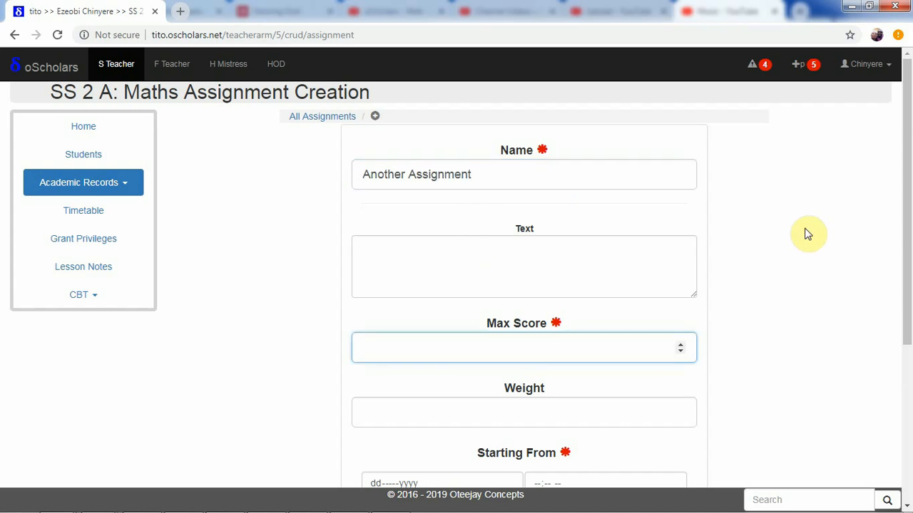
scroll(904, 235, "down", 4)
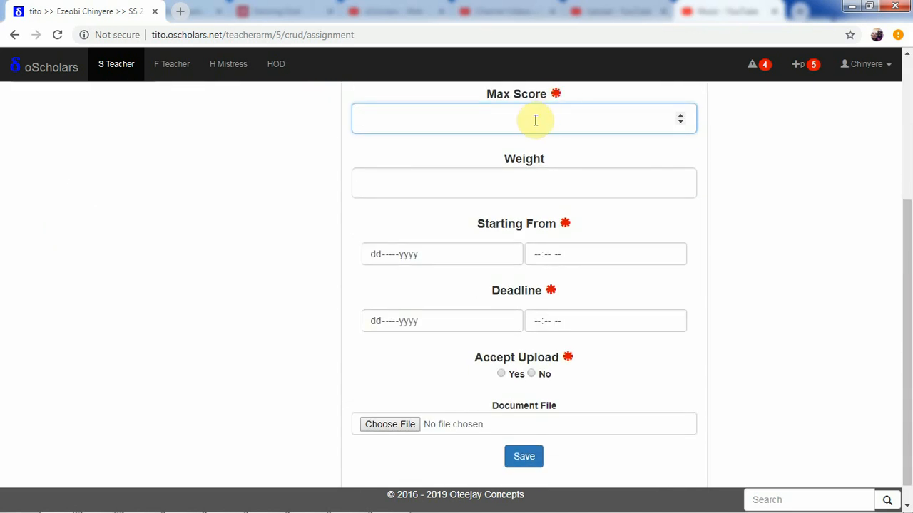
left_click(513, 188)
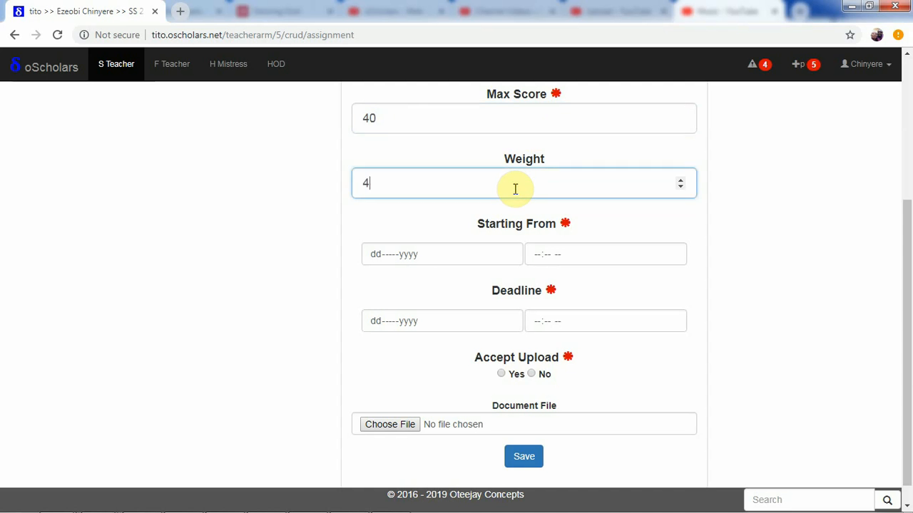
left_click(377, 256)
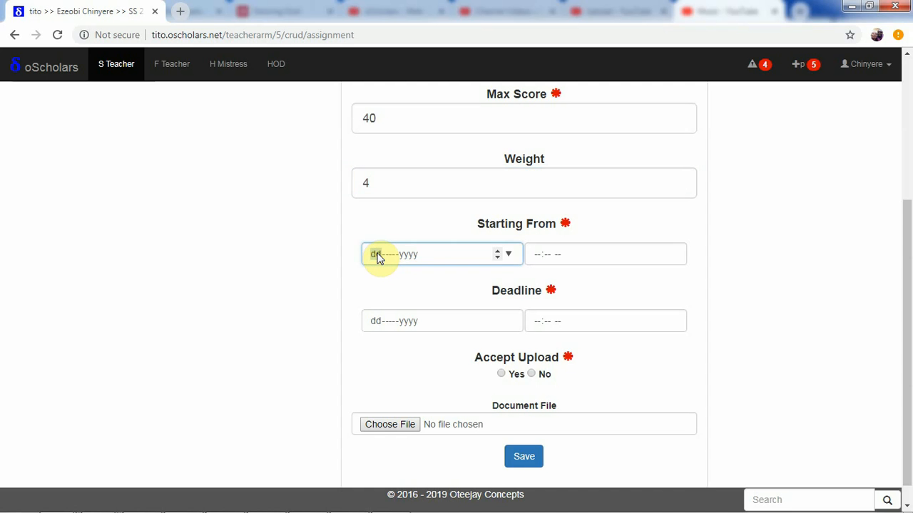
Change the new assignment's weight to 0
left_click(397, 189)
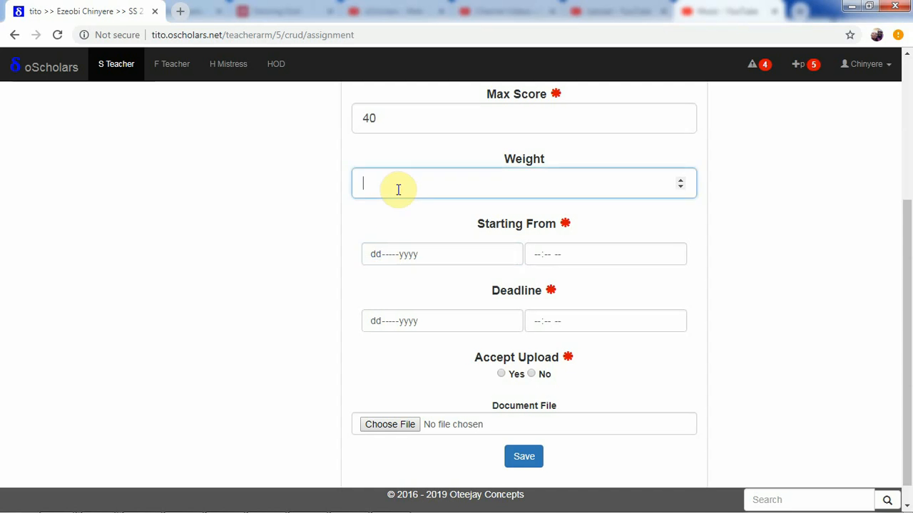
left_click_drag(905, 330, 909, 187)
left_click_drag(906, 259, 906, 387)
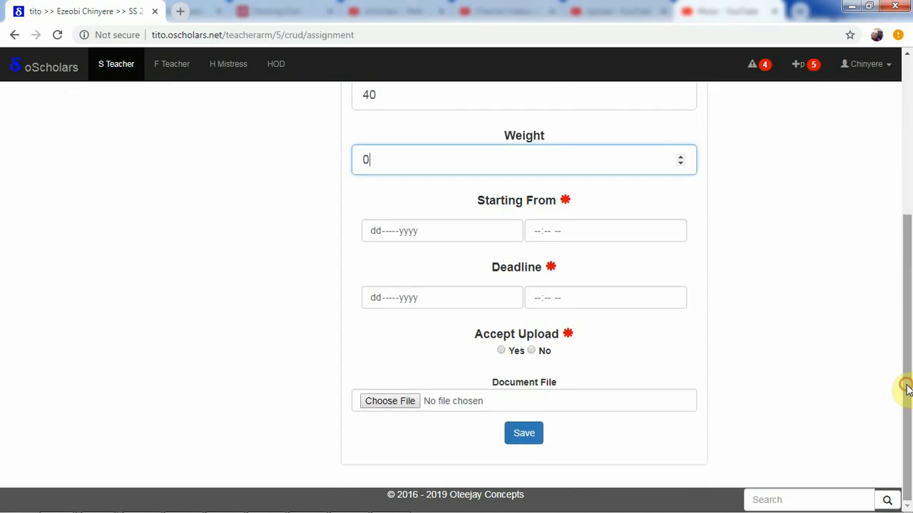
left_click(375, 231)
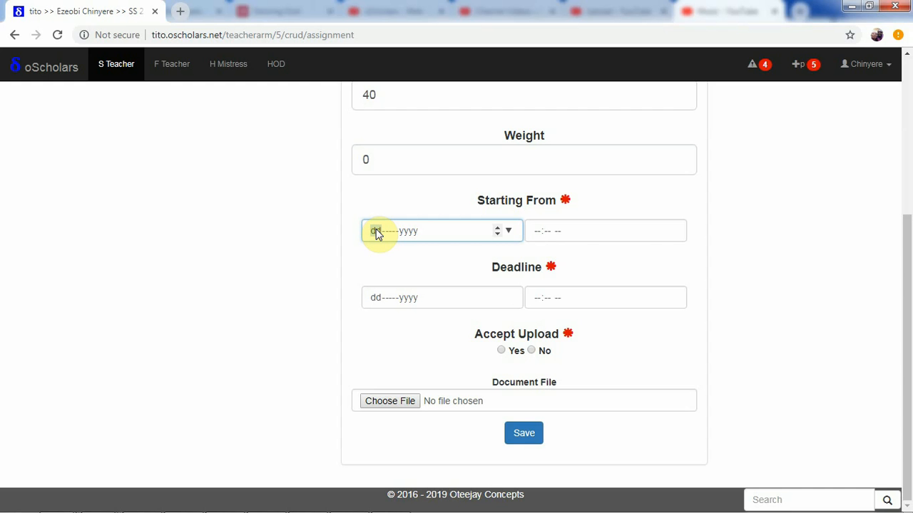
left_click(367, 160)
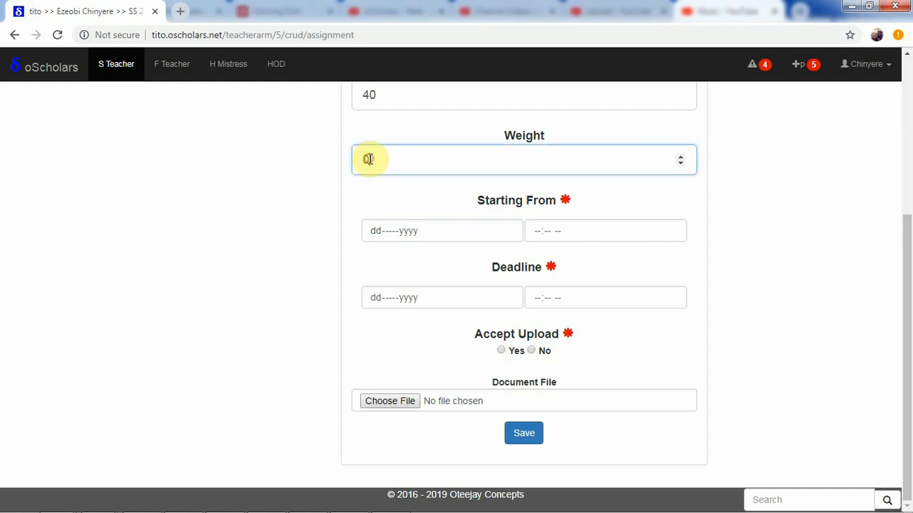
Enter 12-Oct-2019 as the assignment's start date, correcting the mistyped year
left_click(375, 236)
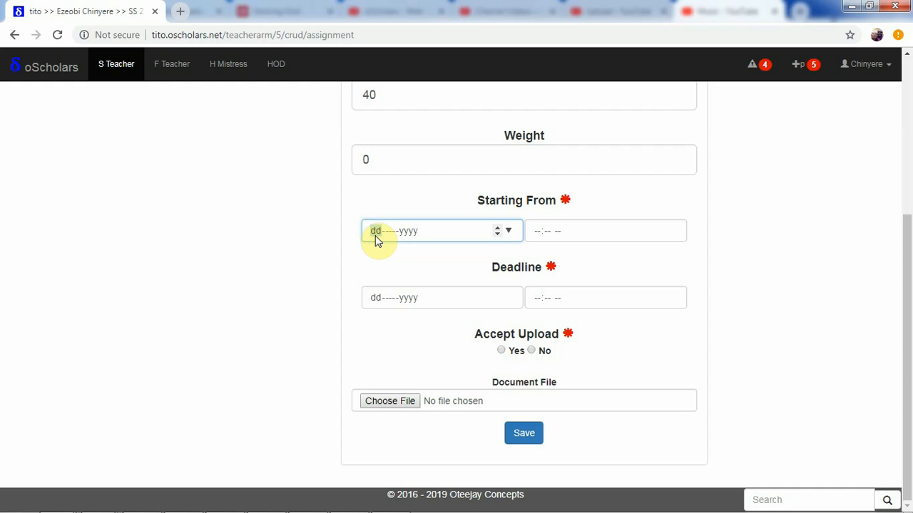
type("12-Oct-0201")
left_click(418, 233)
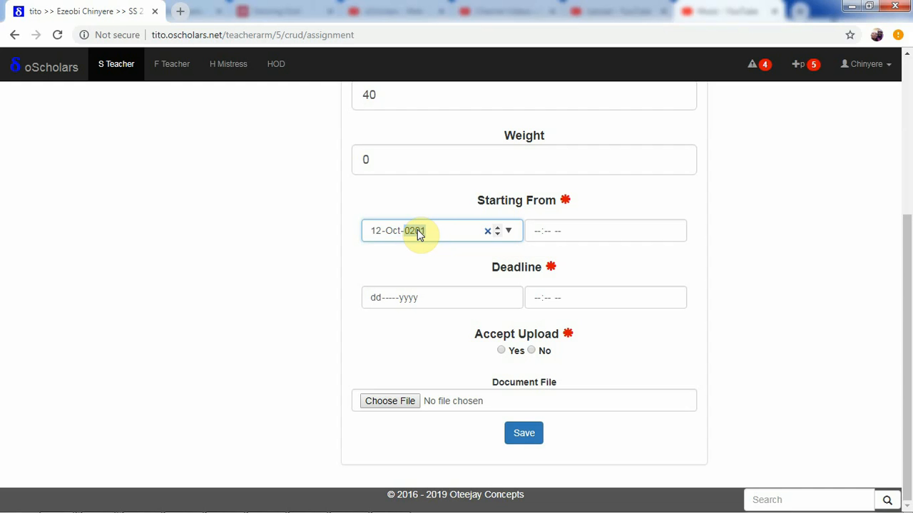
type("2019")
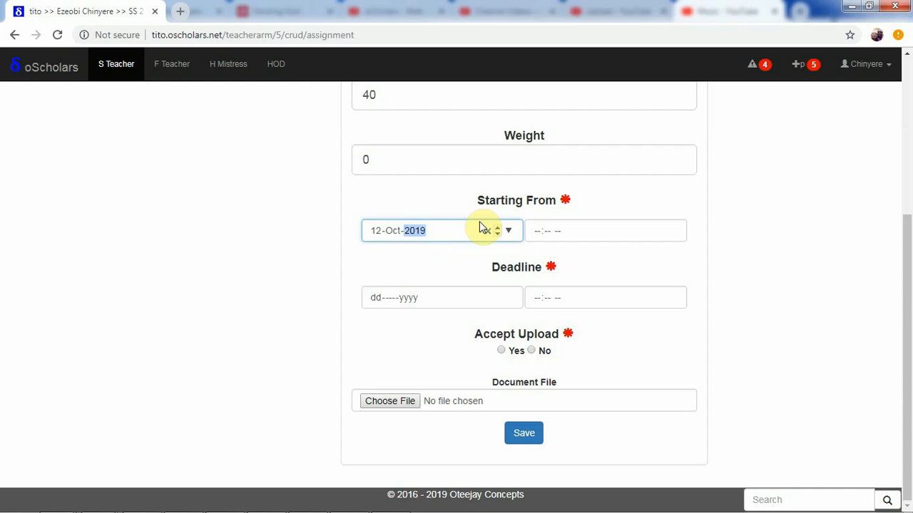
Change the assignment's start to 09-Jan-2019 at 12:00 AM
left_click(537, 232)
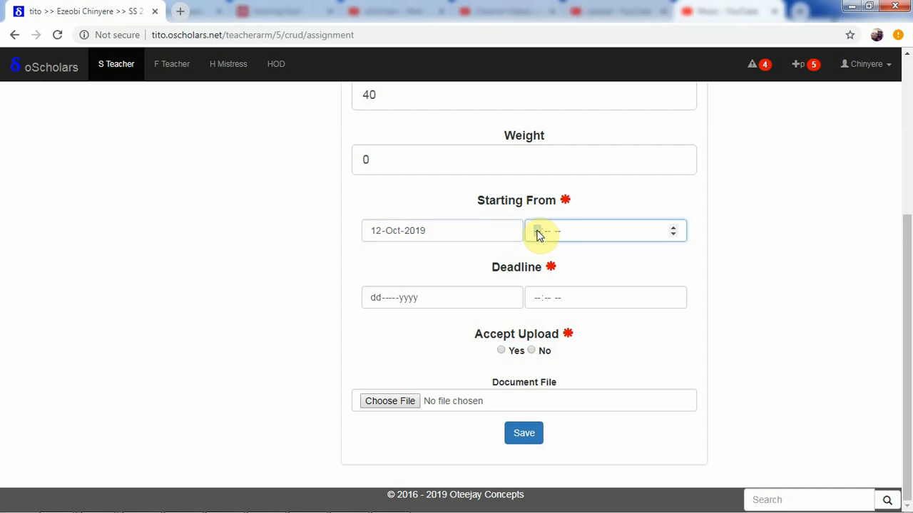
left_click(377, 232)
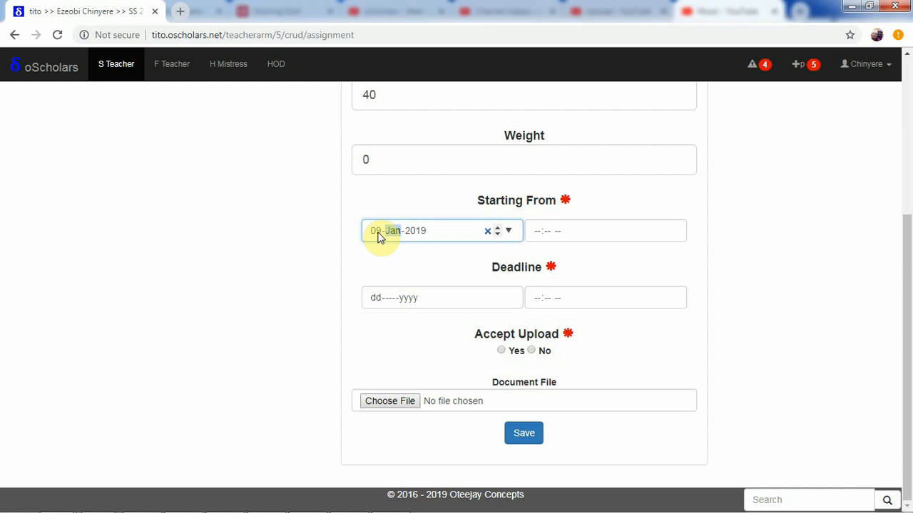
left_click(538, 234)
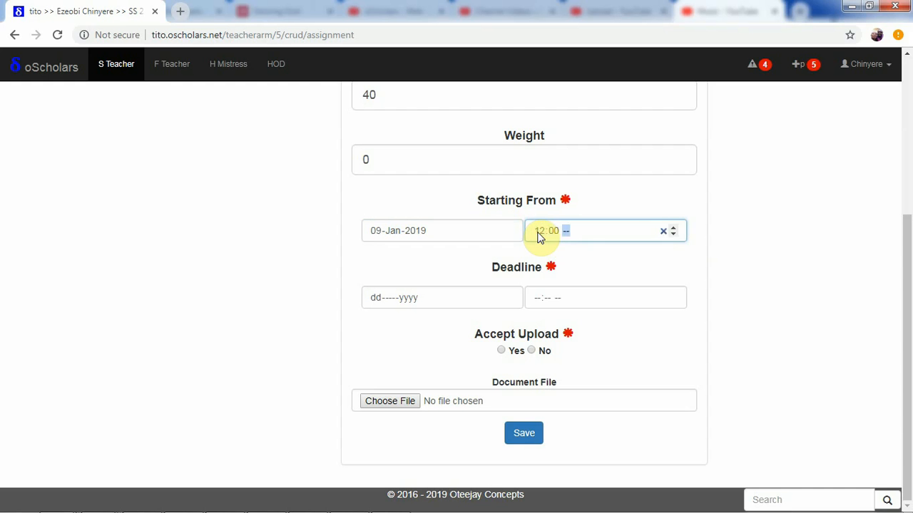
Set the deadline to 19-Jan-2019 at 11:59 PM and set Accept Upload to Yes
left_click(368, 298)
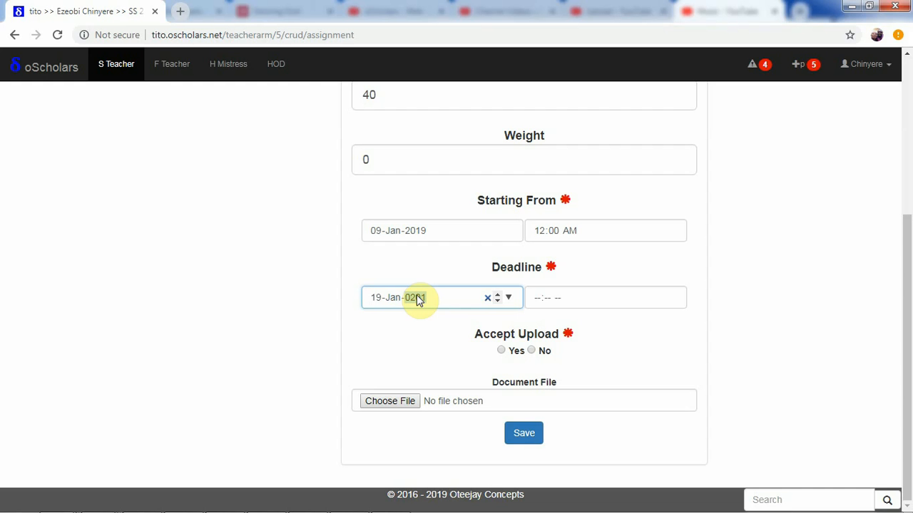
left_click(540, 297)
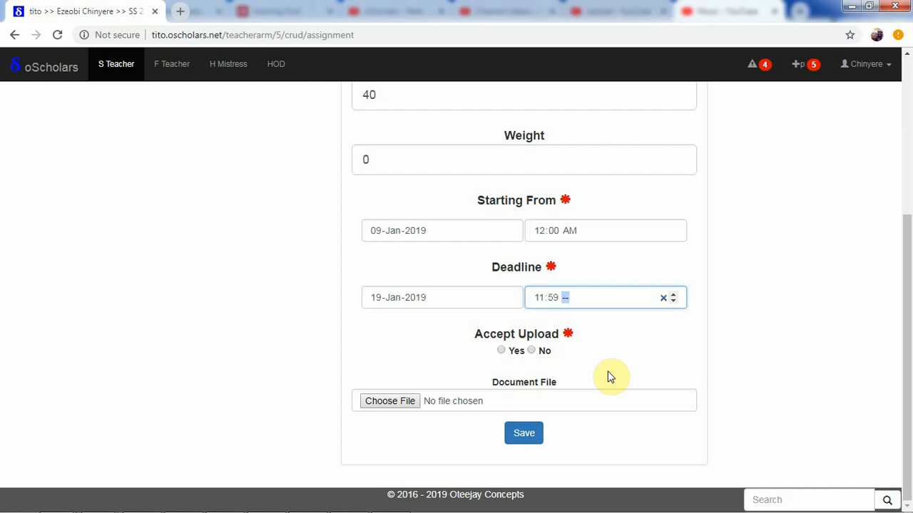
left_click(540, 352)
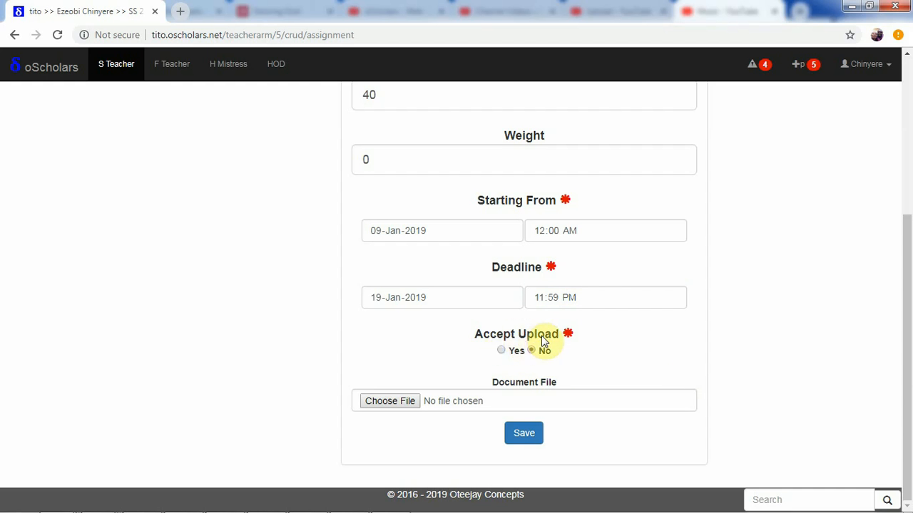
left_click(513, 351)
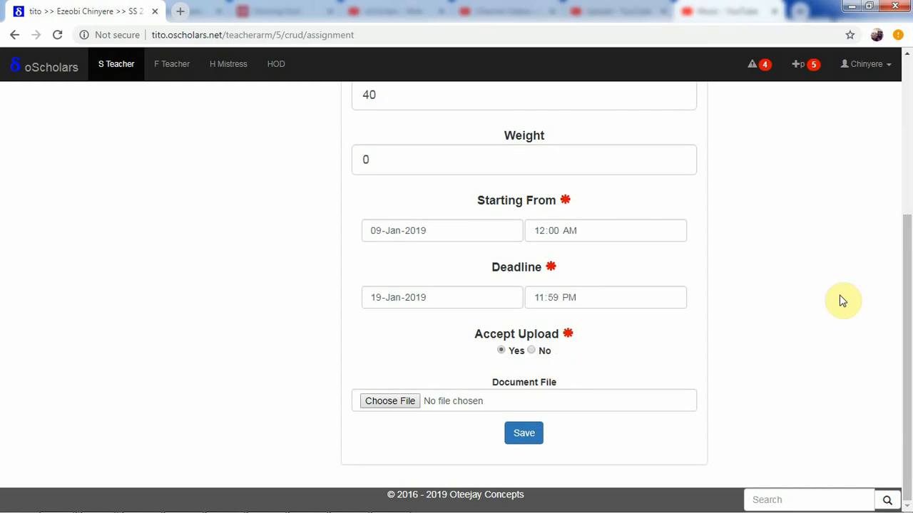
left_click_drag(908, 326, 904, 471)
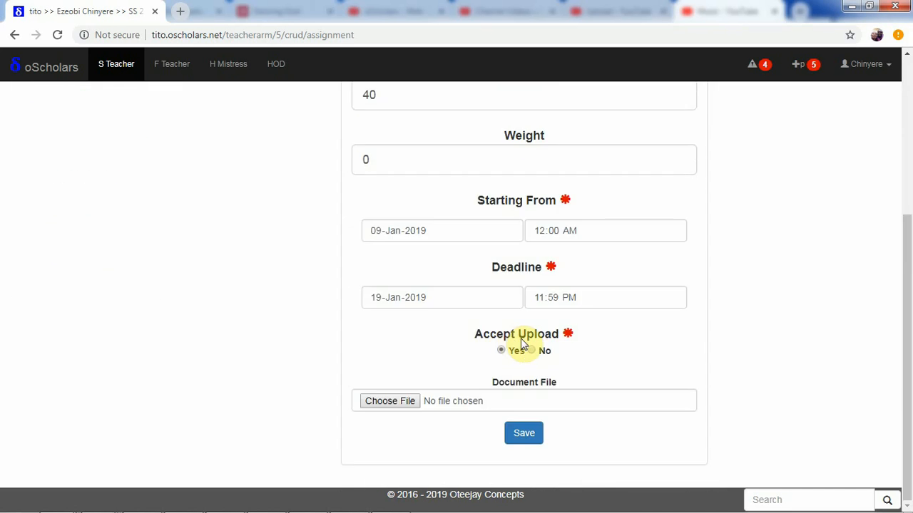
Look at the assignment's Text field and browse the files available for Document File, without attaching any
left_click(385, 402)
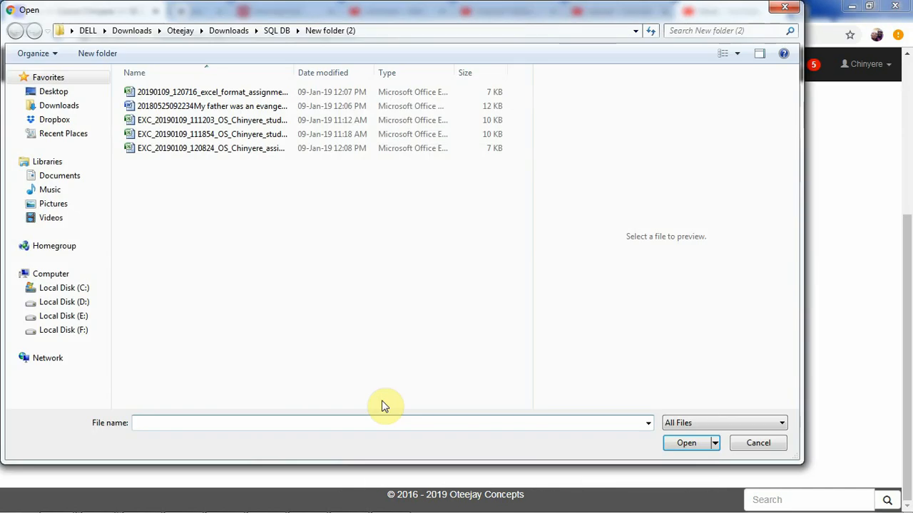
left_click(783, 8)
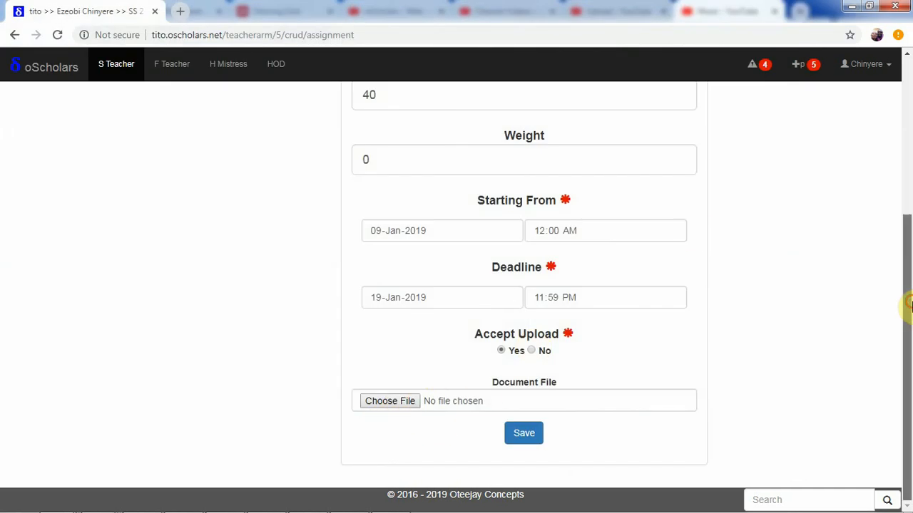
left_click_drag(905, 305, 907, 68)
left_click(451, 244)
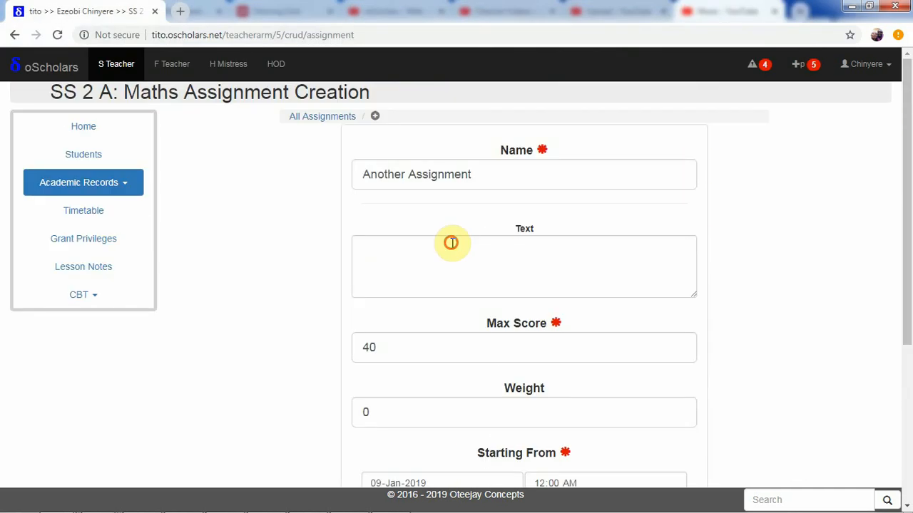
left_click(452, 288)
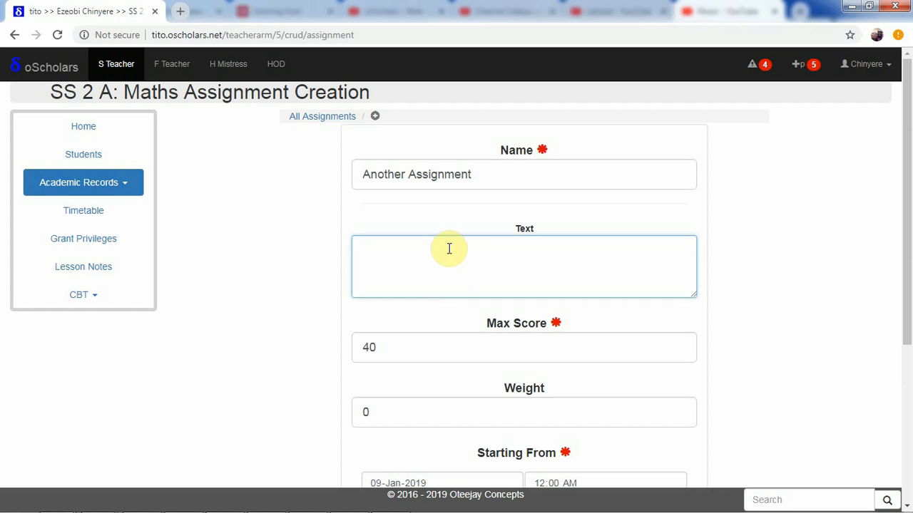
left_click(434, 246)
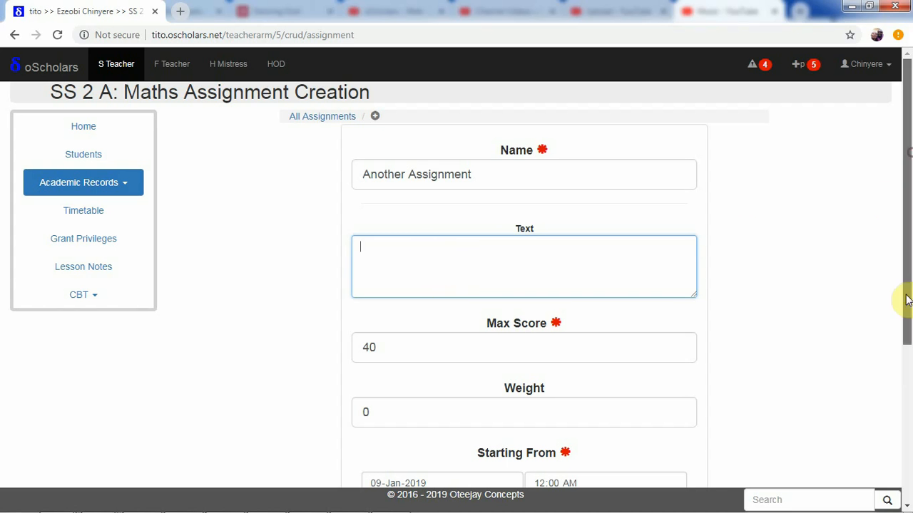
scroll(907, 342, "down", 4)
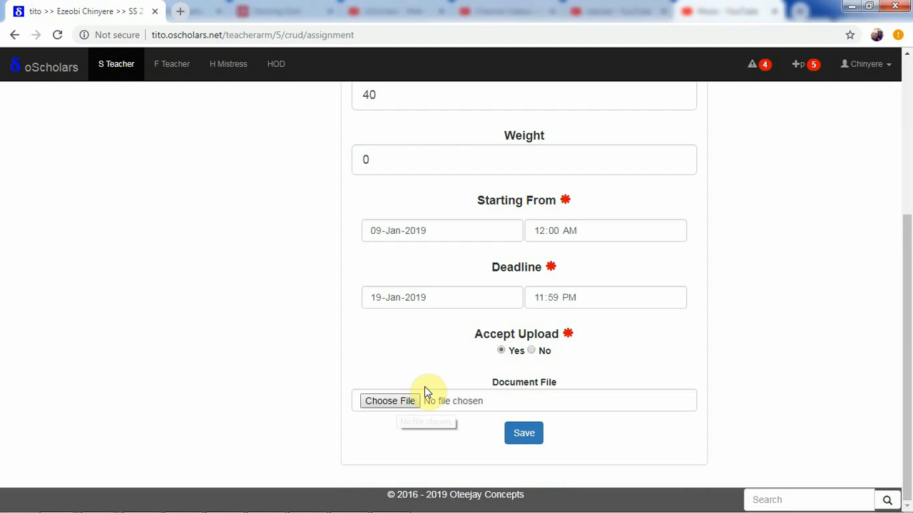
left_click(409, 402)
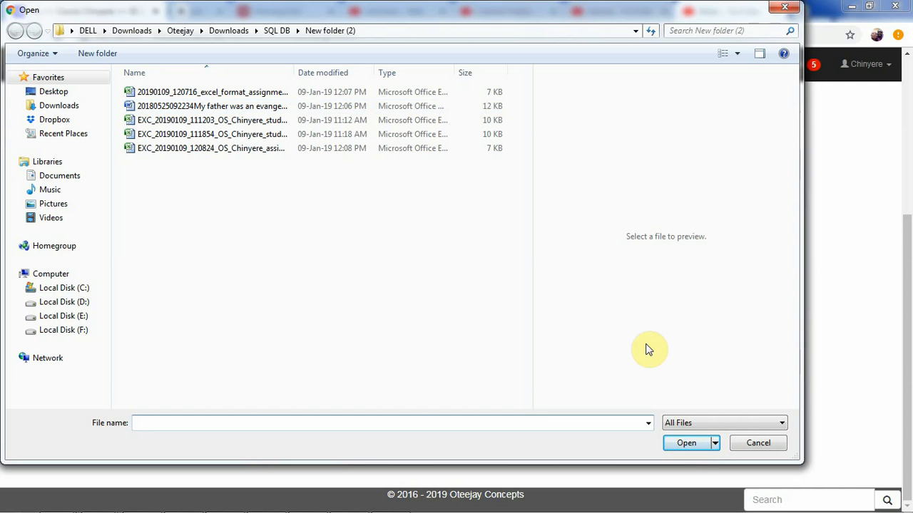
left_click(757, 442)
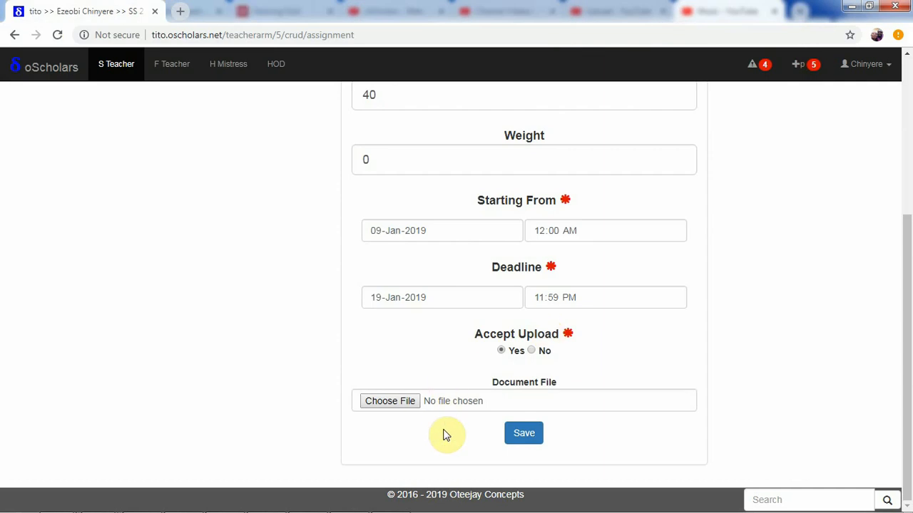
Enter "Find the mean of 2, 3, 4, 5." as the assignment text and save the assignment
left_click_drag(911, 261, 907, 154)
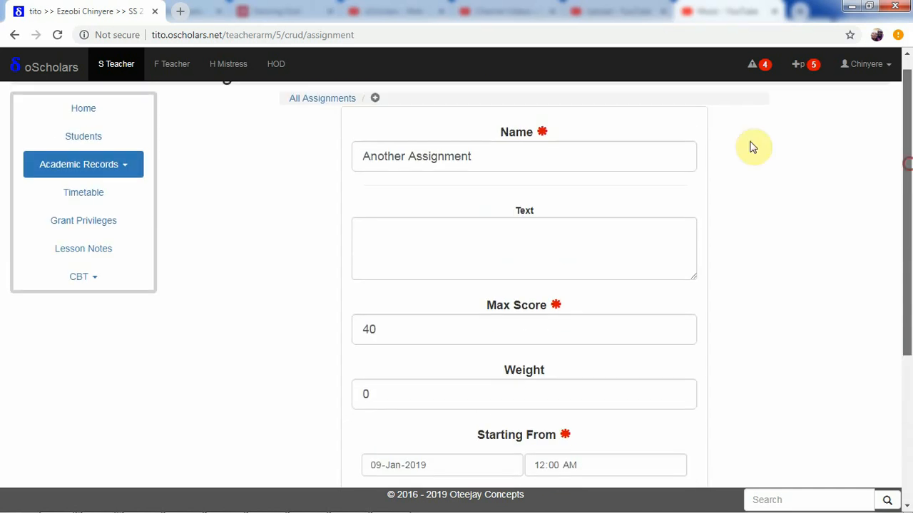
left_click(523, 253)
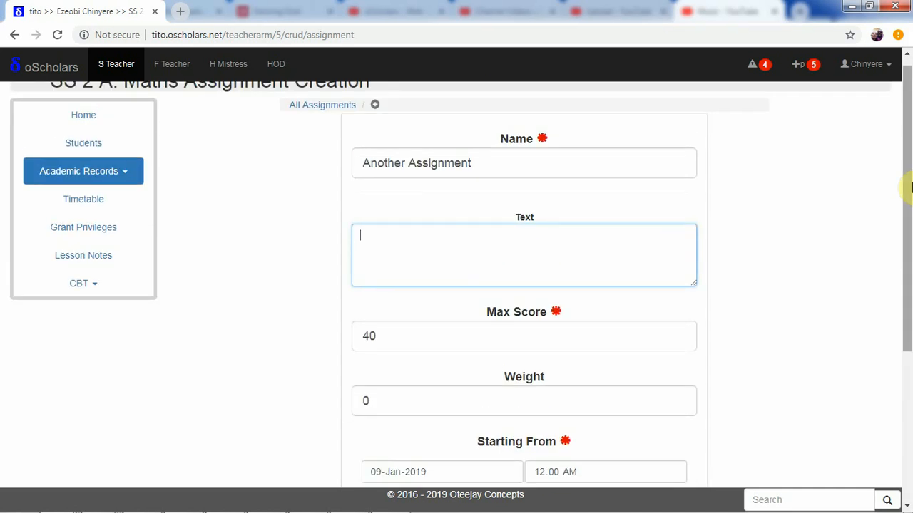
left_click_drag(910, 182, 903, 104)
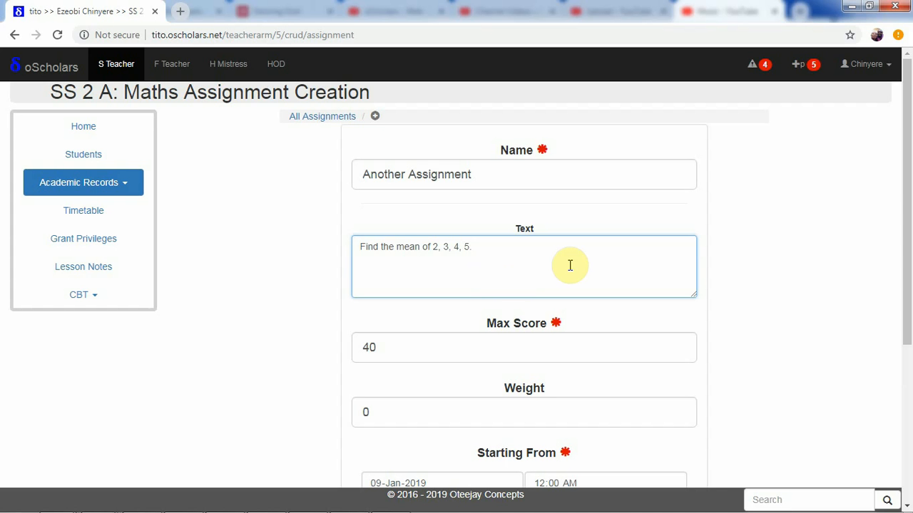
left_click_drag(908, 305, 907, 492)
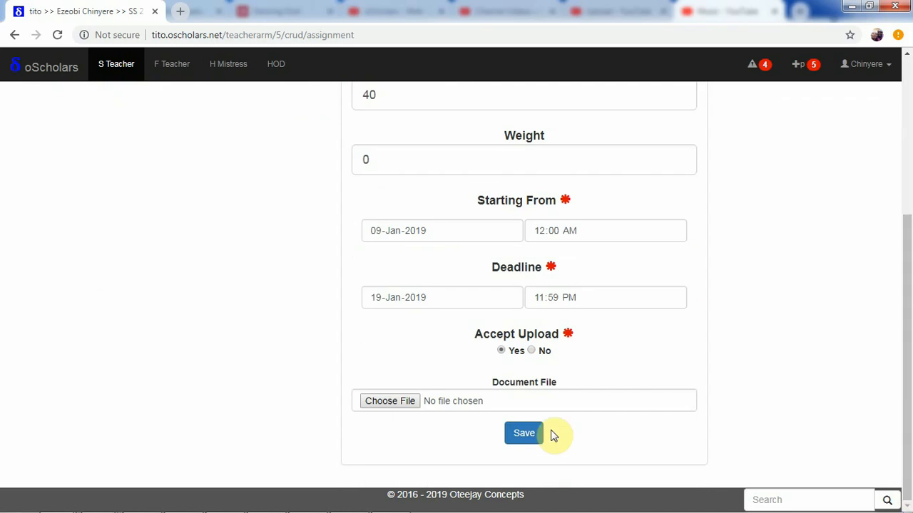
left_click(526, 433)
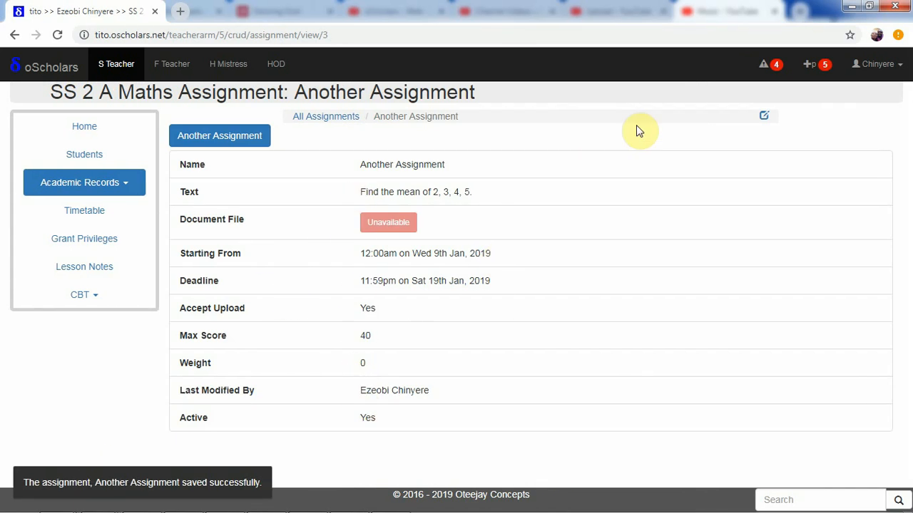
Review the list of all Maths assignments and the summary of Another Assignment among the active assignment results
left_click(341, 117)
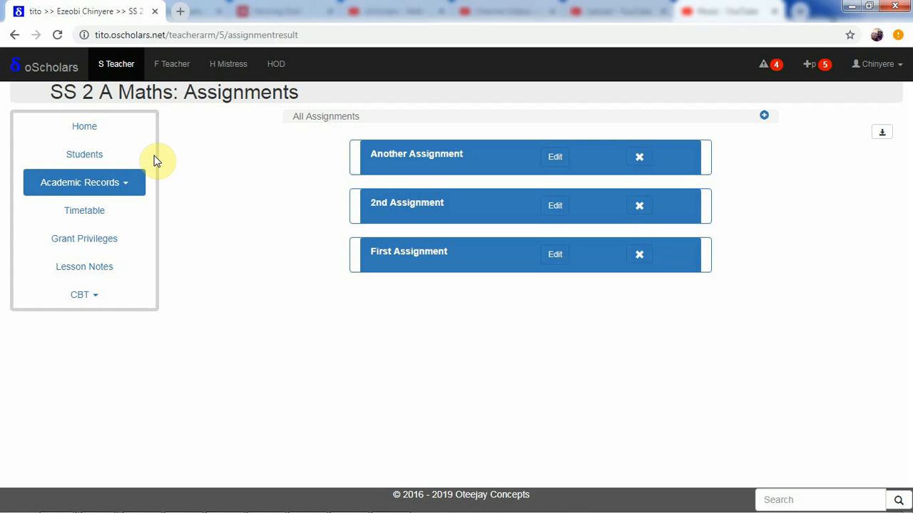
left_click(96, 187)
left_click(100, 211)
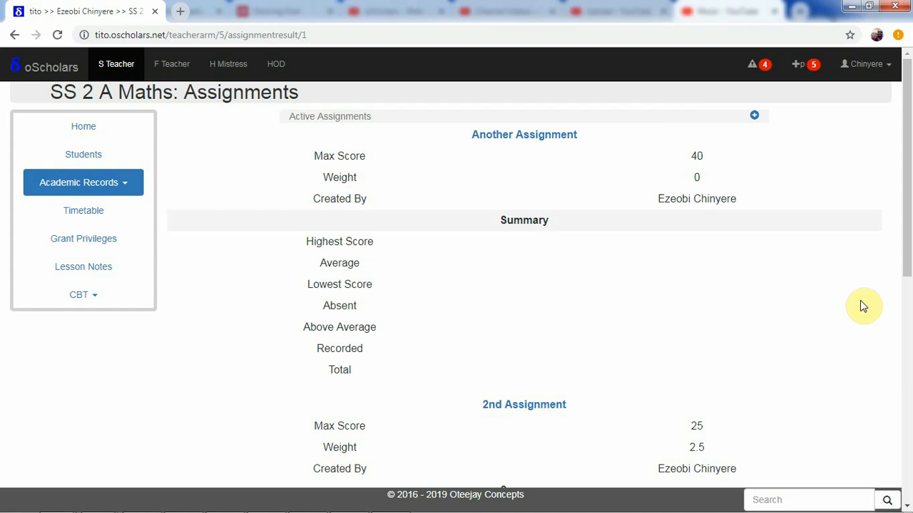
left_click_drag(904, 204, 907, 128)
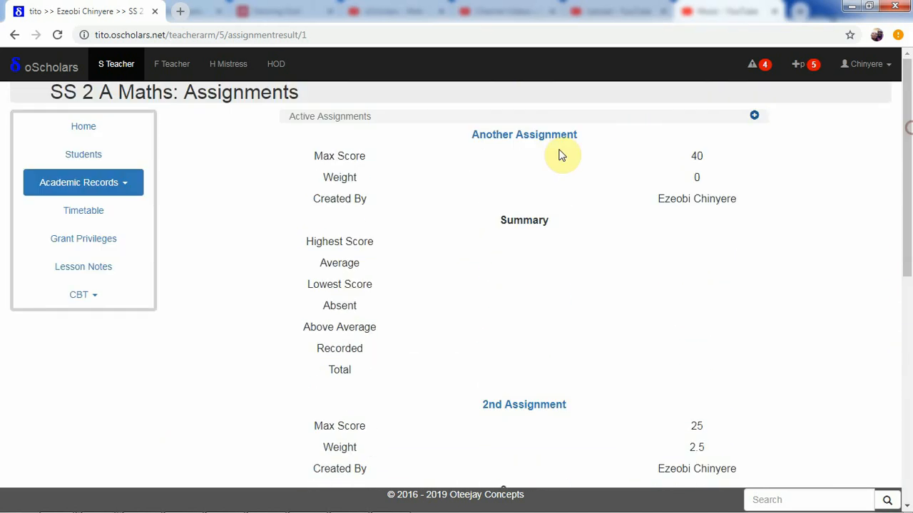
Check the student score entry page for Another Assignment and its Excel import options
left_click(537, 135)
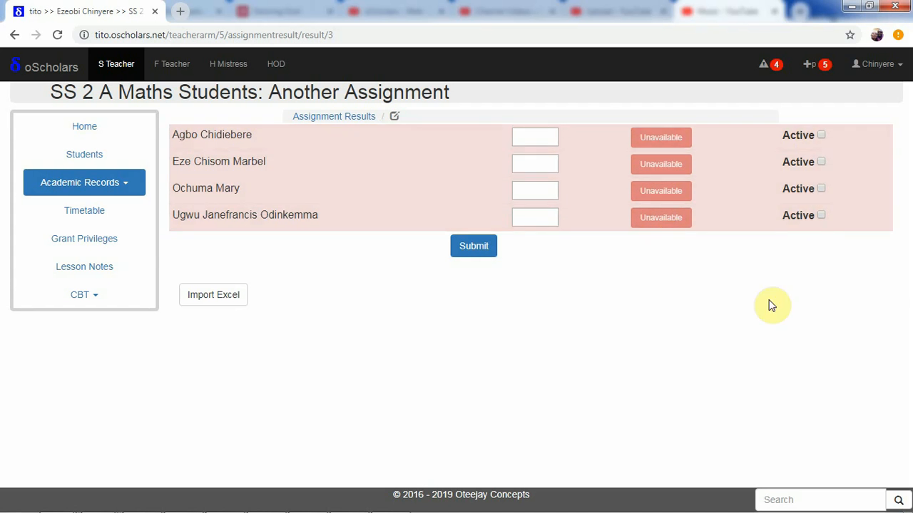
left_click(231, 295)
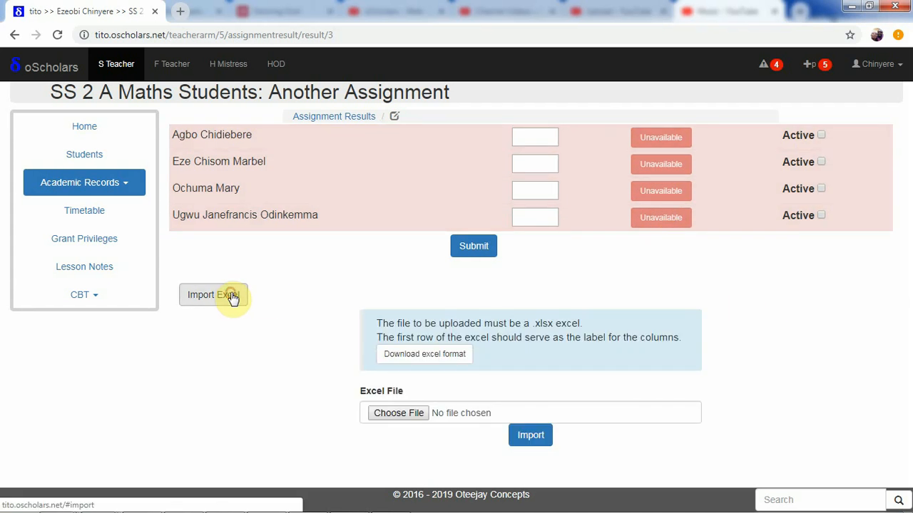
left_click(231, 295)
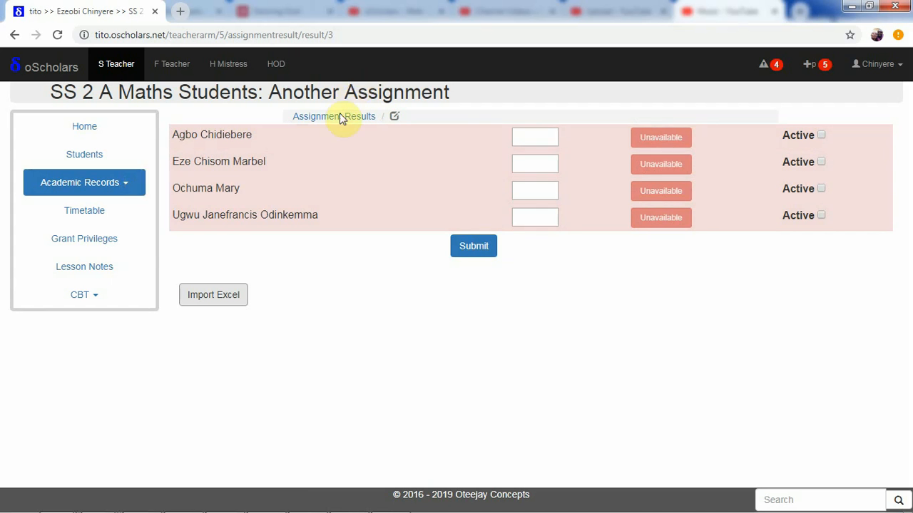
From the Maths assignments list, open 2nd Assignment and view the result details of the student who has a recorded score
left_click(77, 184)
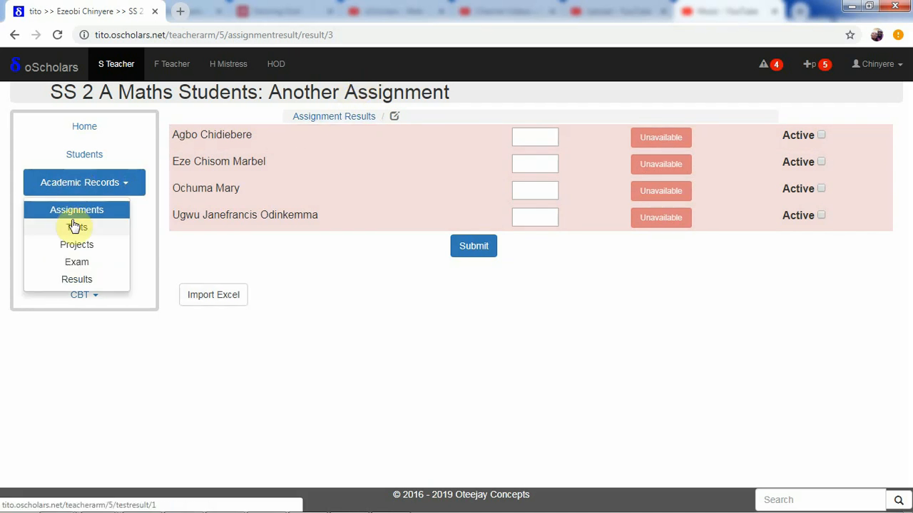
left_click(75, 211)
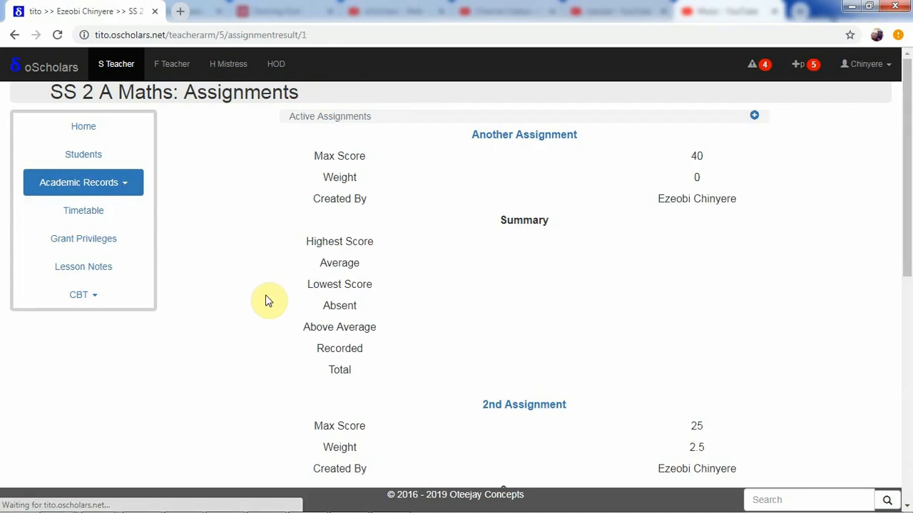
left_click_drag(909, 152, 911, 250)
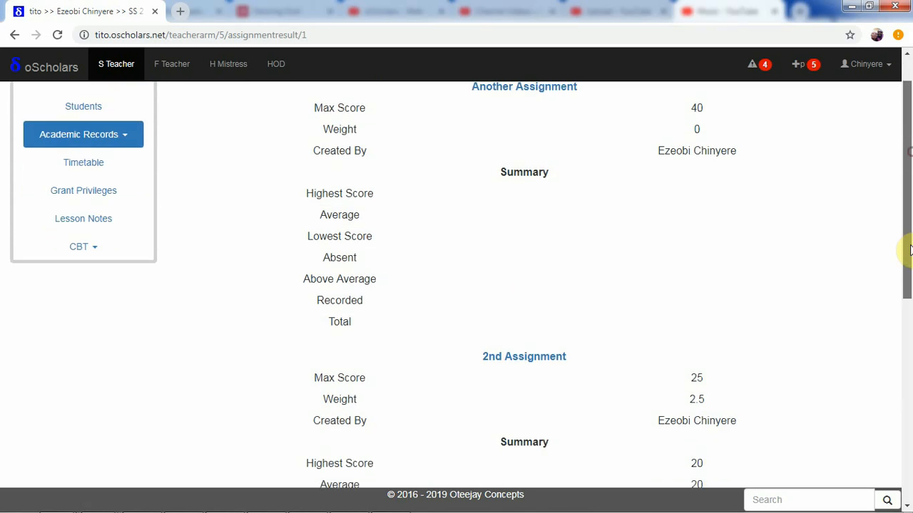
scroll(911, 251, "down", 2)
left_click(544, 202)
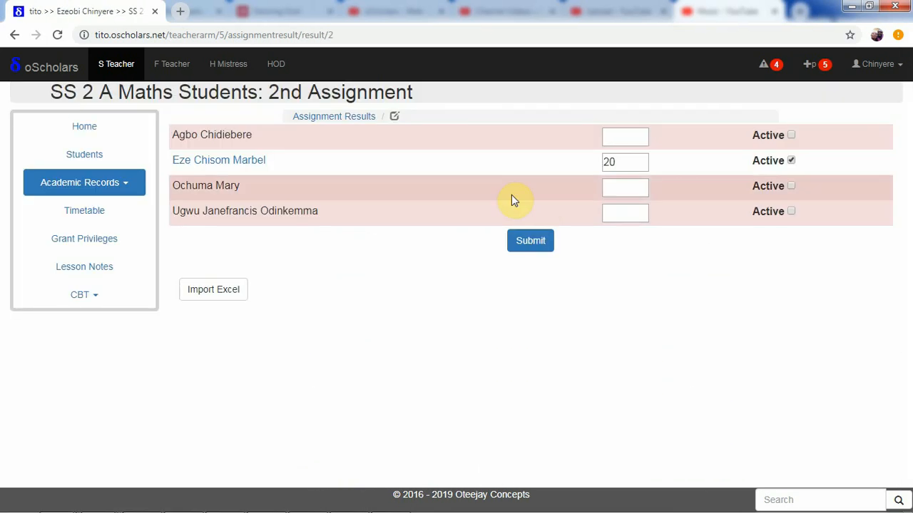
left_click(230, 160)
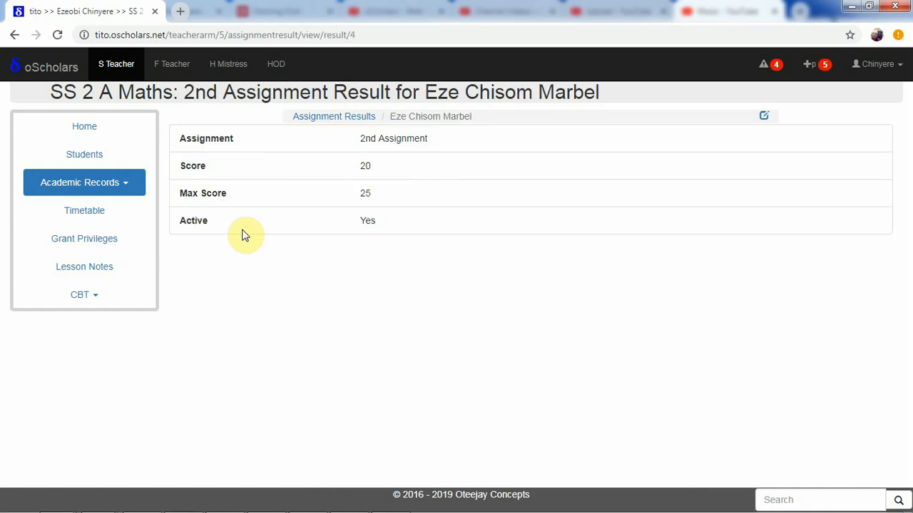
Return to the assignments list, open First Assignment and view the result details of the first student listed
left_click(92, 187)
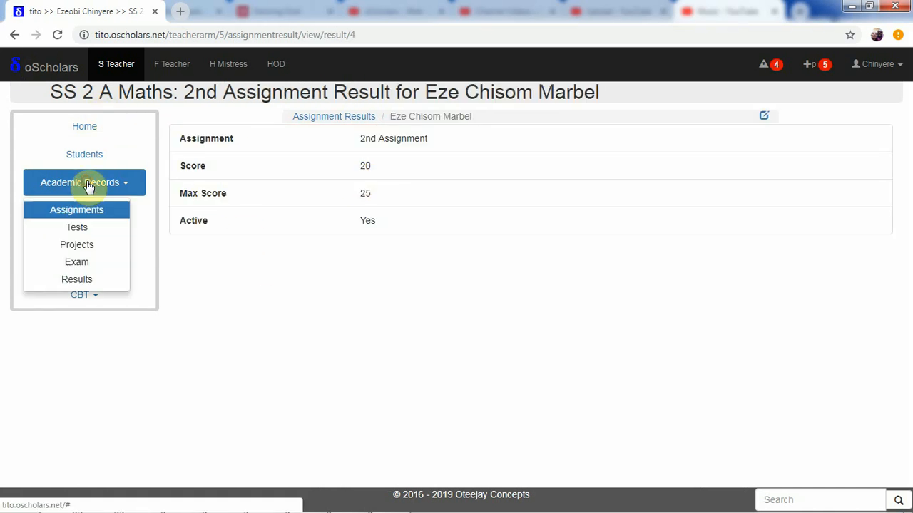
left_click(91, 211)
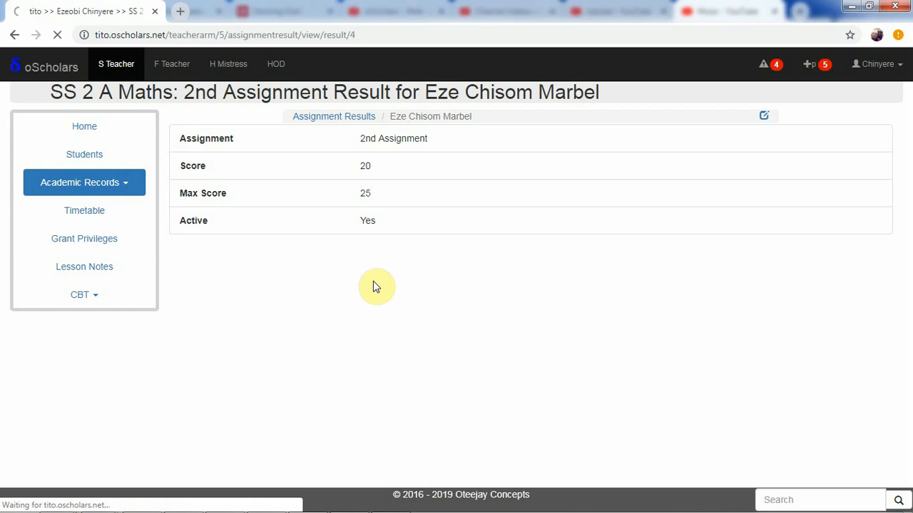
left_click_drag(908, 204, 902, 392)
scroll(540, 264, "down", 3)
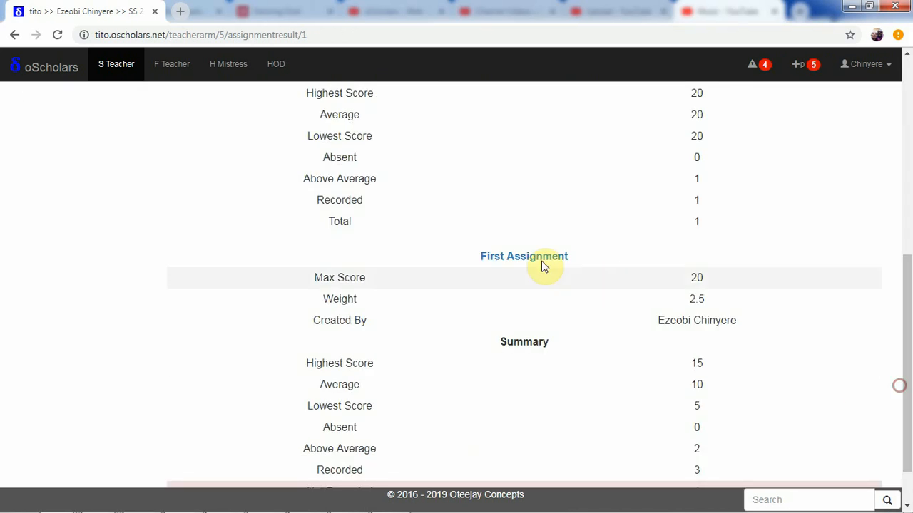
left_click(540, 258)
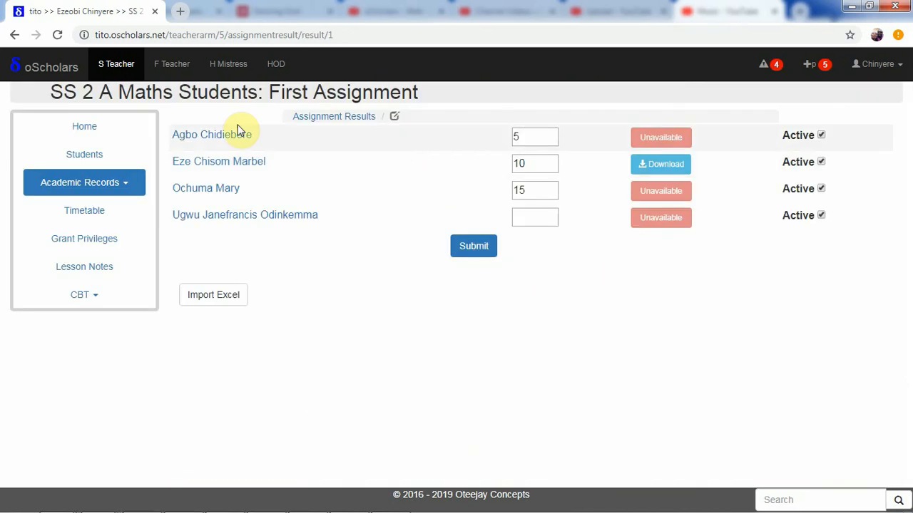
left_click(213, 135)
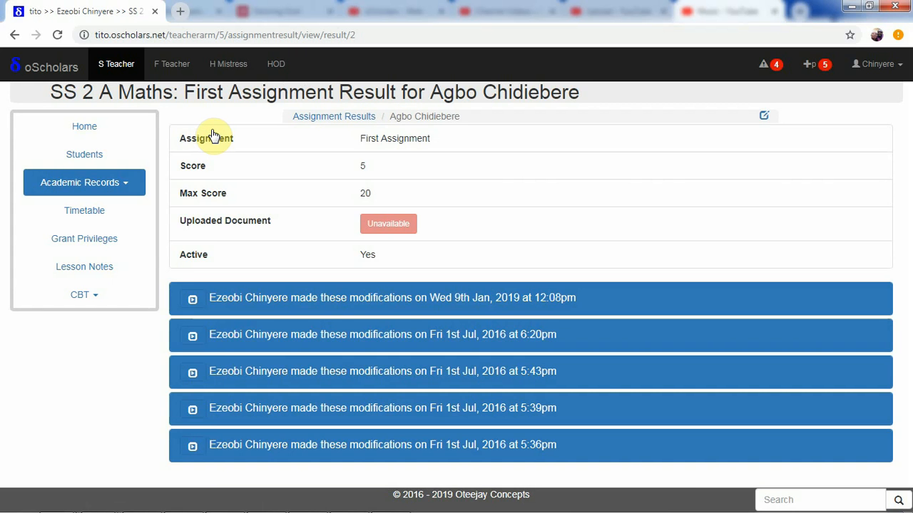
Examine the score changes in the student's two most recent modification records, and collapse both records
left_click(192, 300)
left_click(192, 364)
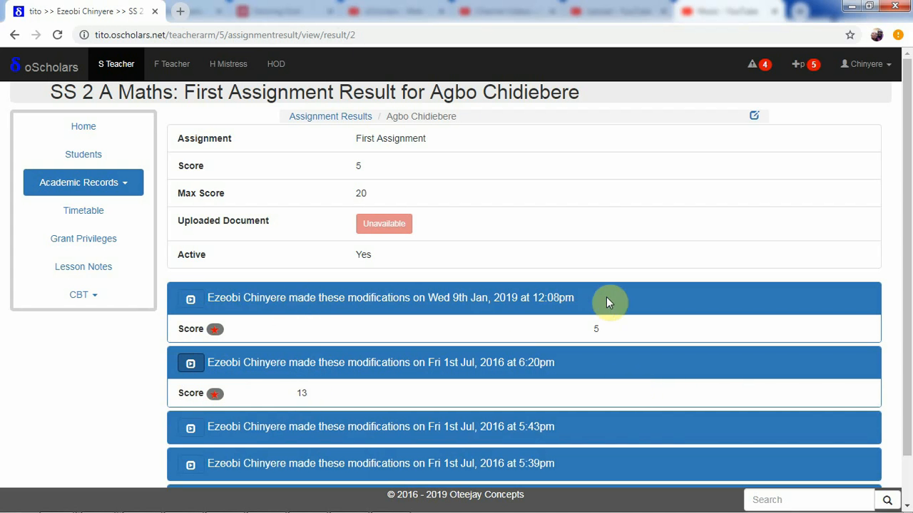
left_click(191, 364)
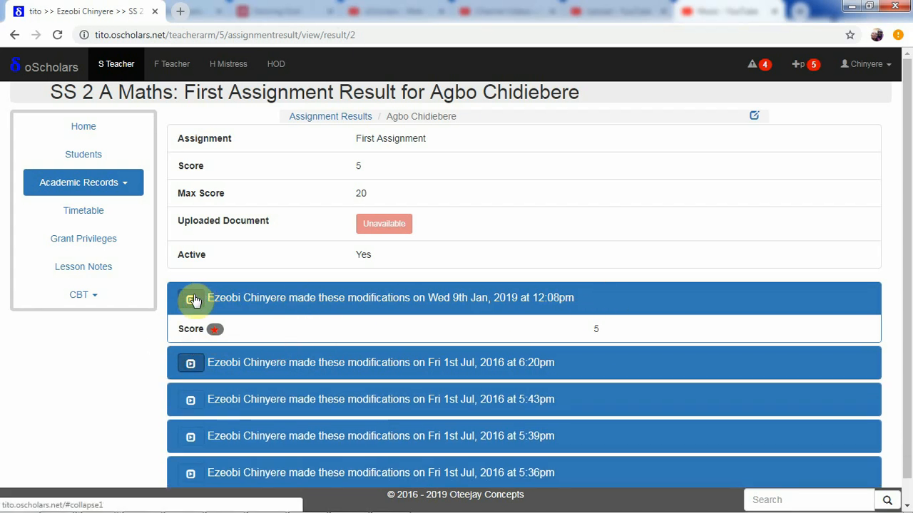
left_click(192, 299)
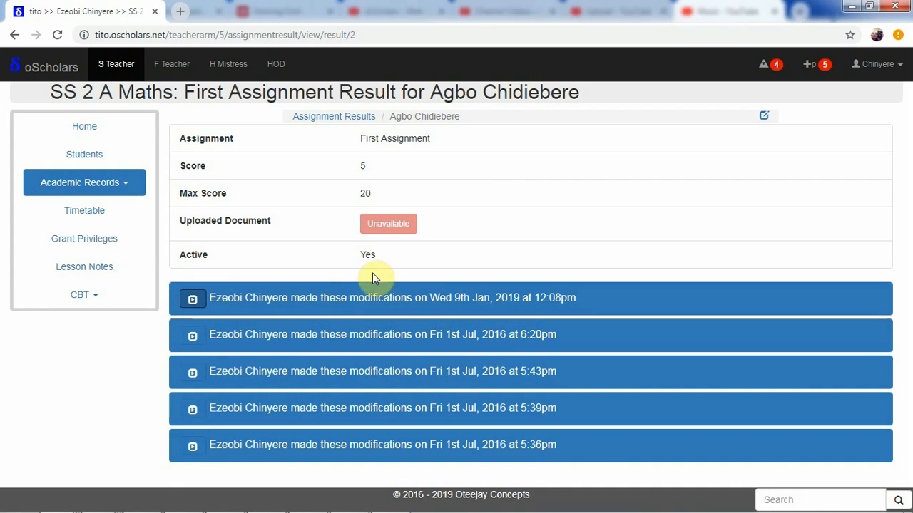
left_click(127, 185)
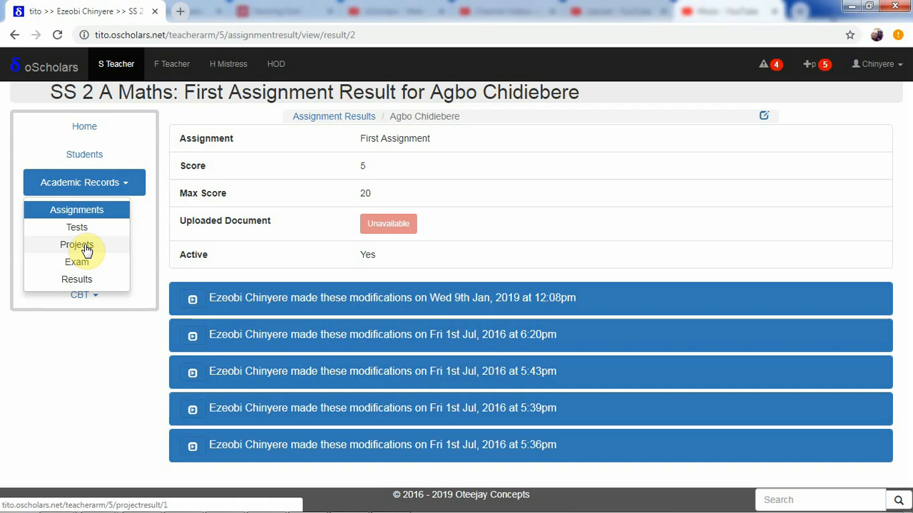
left_click(327, 276)
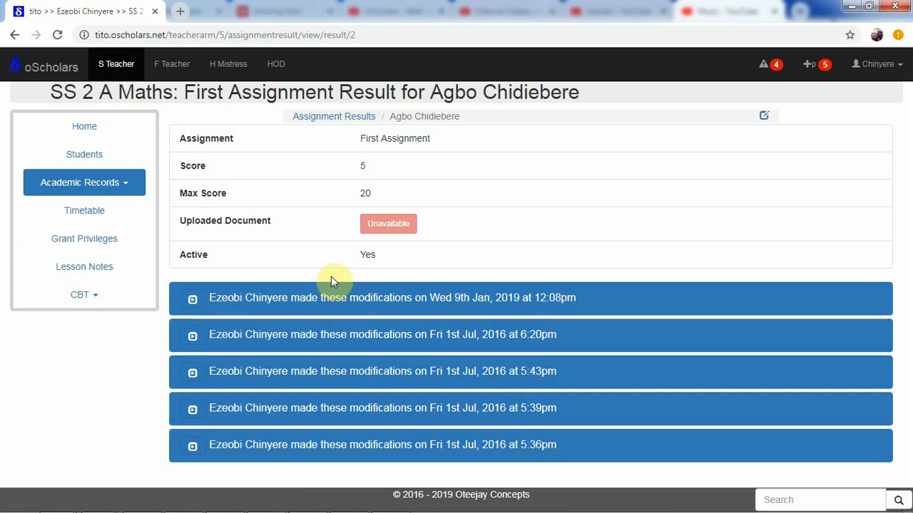